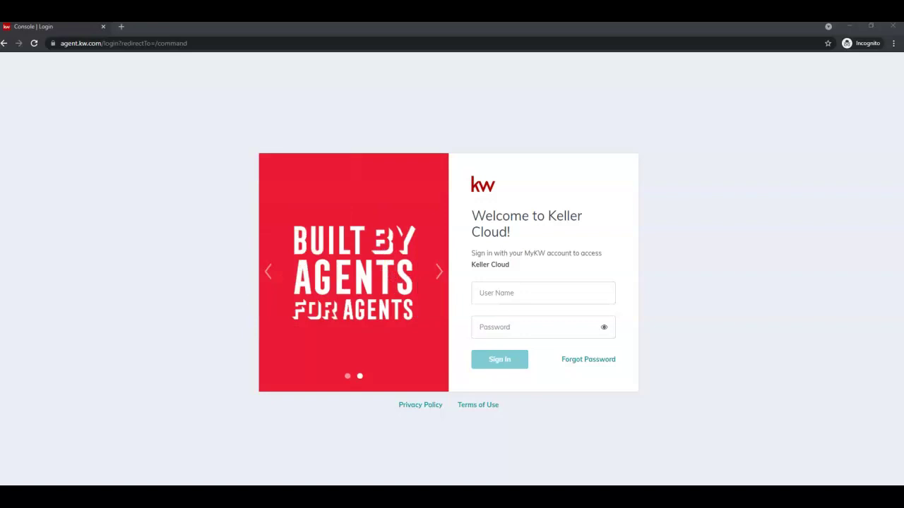
Sign in to KW Command with the account username and password
{"action": "left_click", "coordinate": [268, 40]}
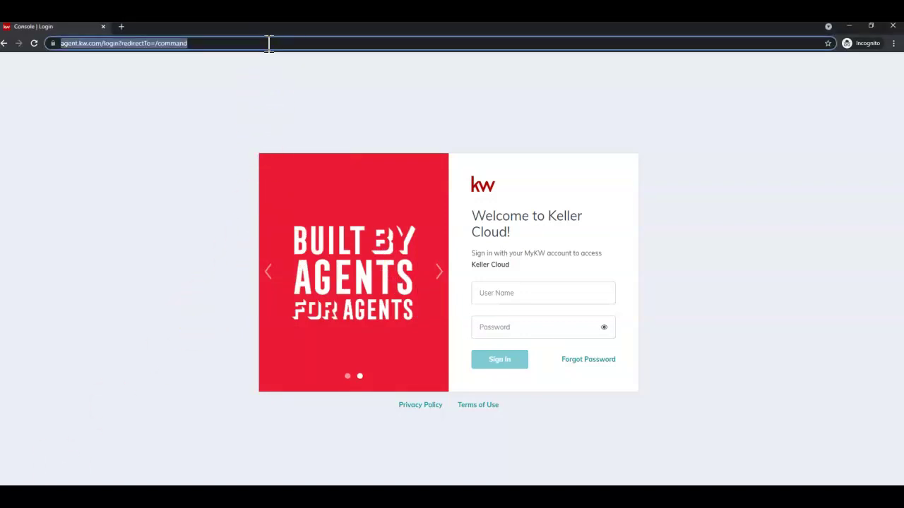
{"action": "left_click", "coordinate": [507, 289]}
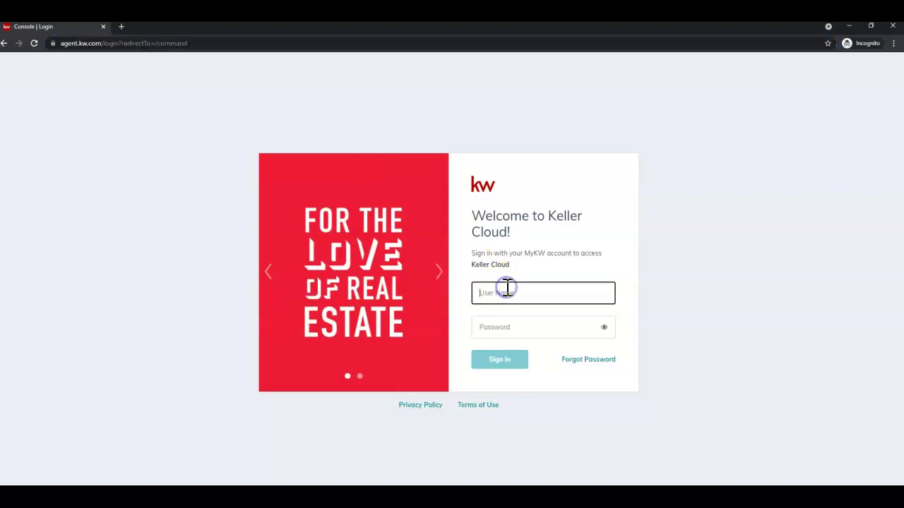
{"action": "key", "text": "Tab"}
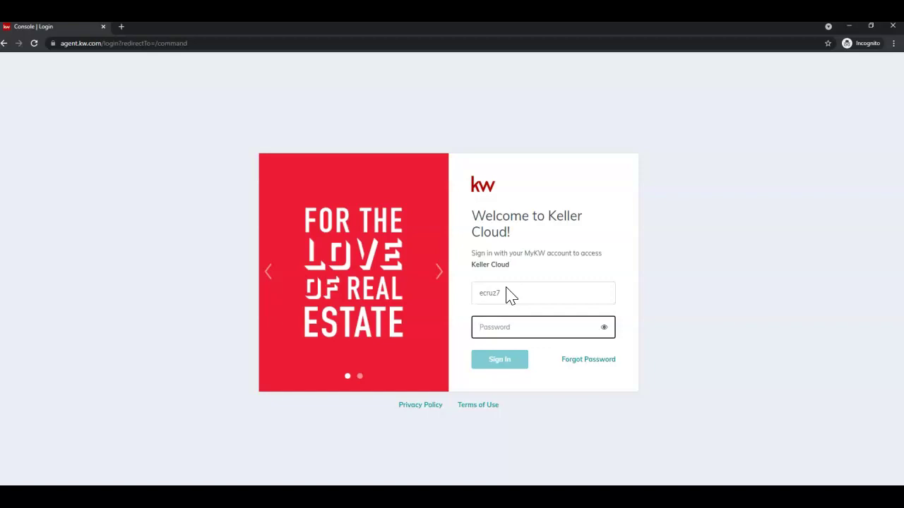
{"action": "type", "text": "e"}
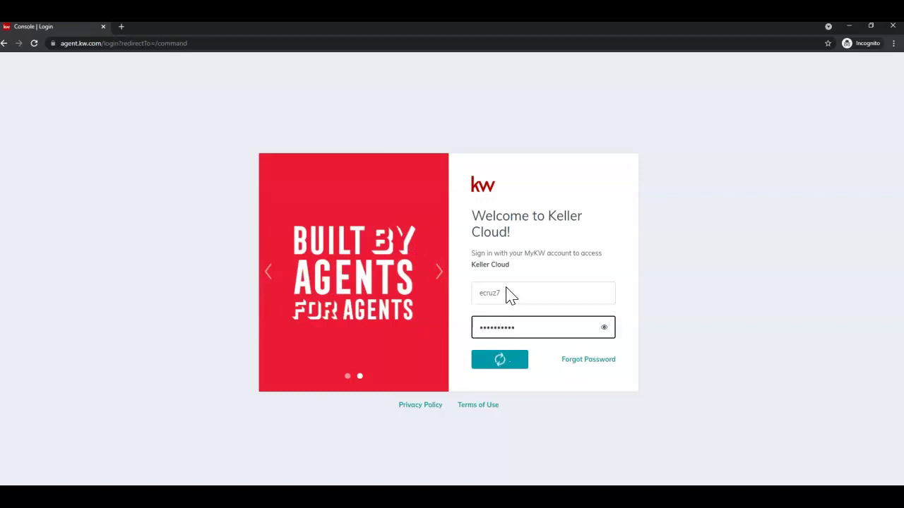
{"action": "left_click", "coordinate": [506, 292]}
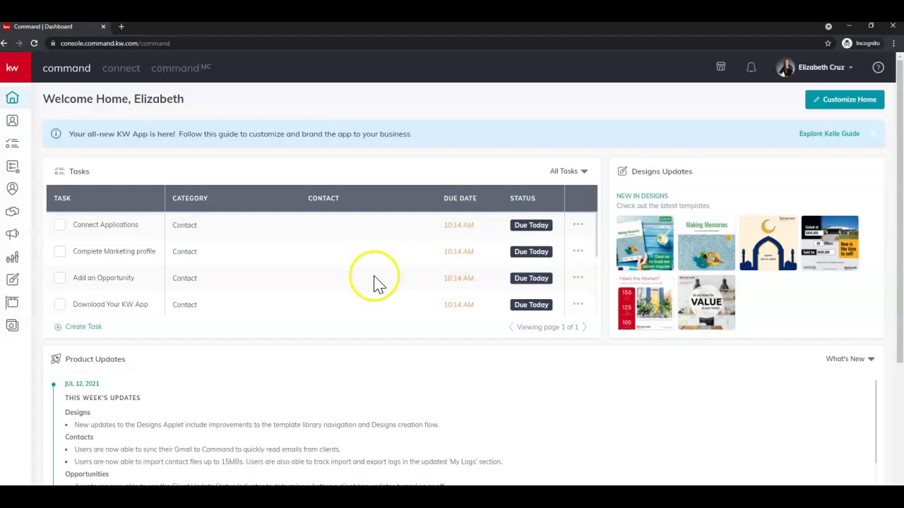
Expand the sidebar navigation and open the Designs section
{"action": "left_click", "coordinate": [10, 73]}
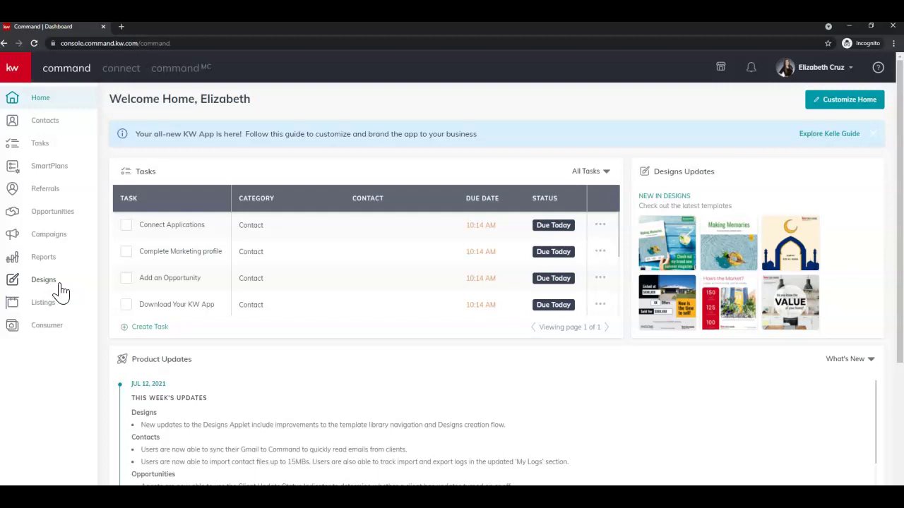
{"action": "left_click", "coordinate": [45, 281]}
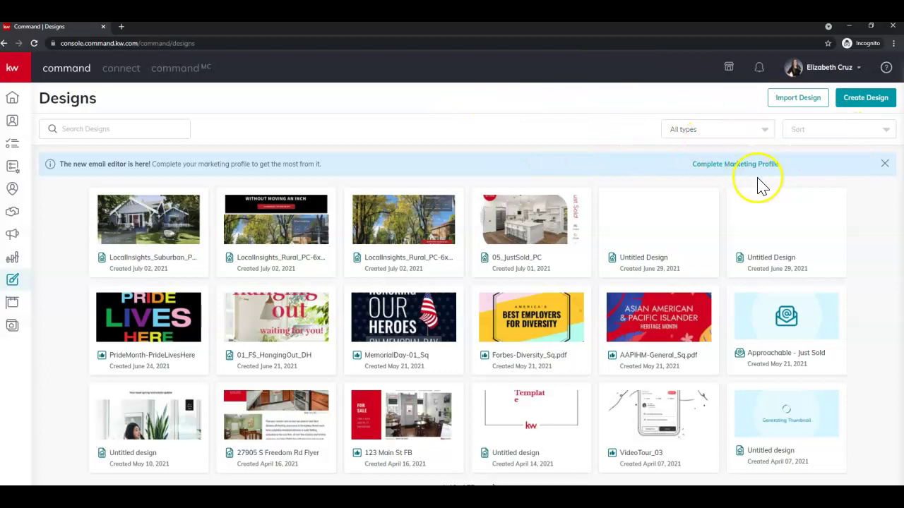
Filter the designs library to email, sort oldest first, then start a new design
{"action": "left_click", "coordinate": [757, 134]}
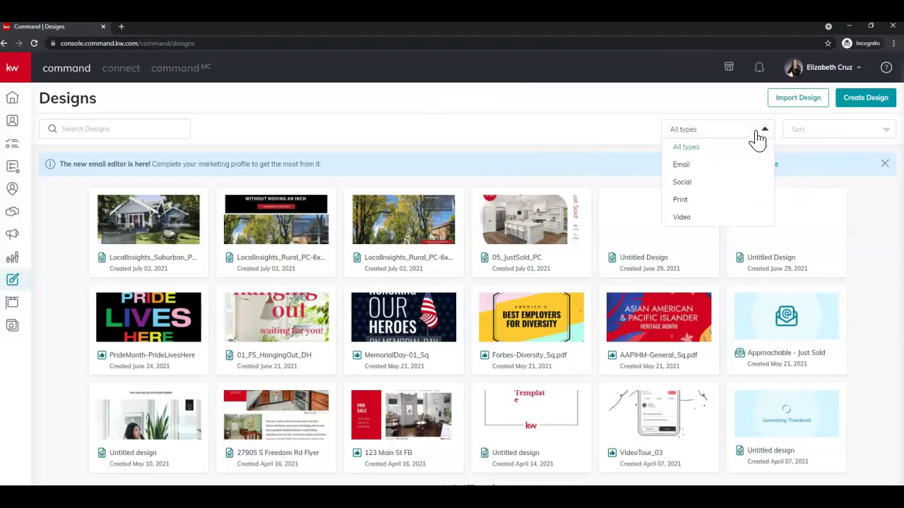
{"action": "left_click", "coordinate": [746, 170]}
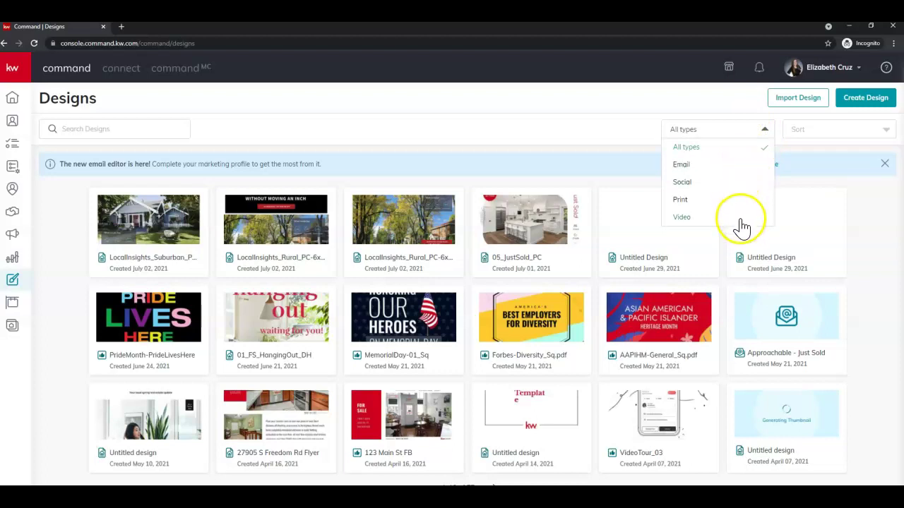
{"action": "left_click", "coordinate": [765, 130]}
{"action": "left_click", "coordinate": [865, 132]}
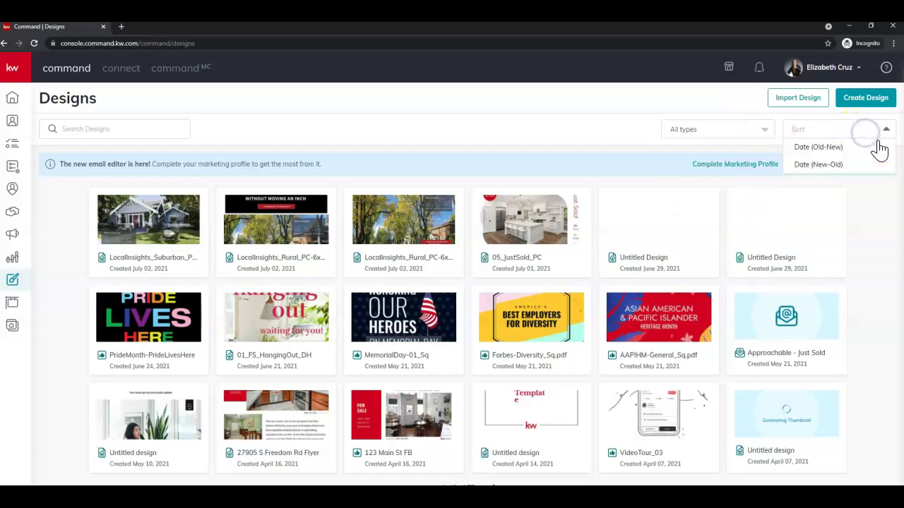
{"action": "left_click", "coordinate": [840, 149]}
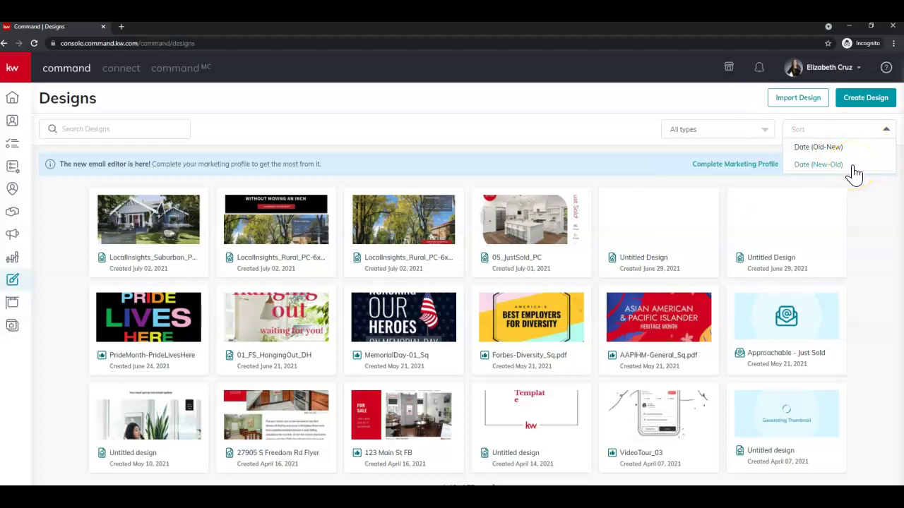
{"action": "left_click", "coordinate": [867, 215]}
{"action": "left_click", "coordinate": [851, 106]}
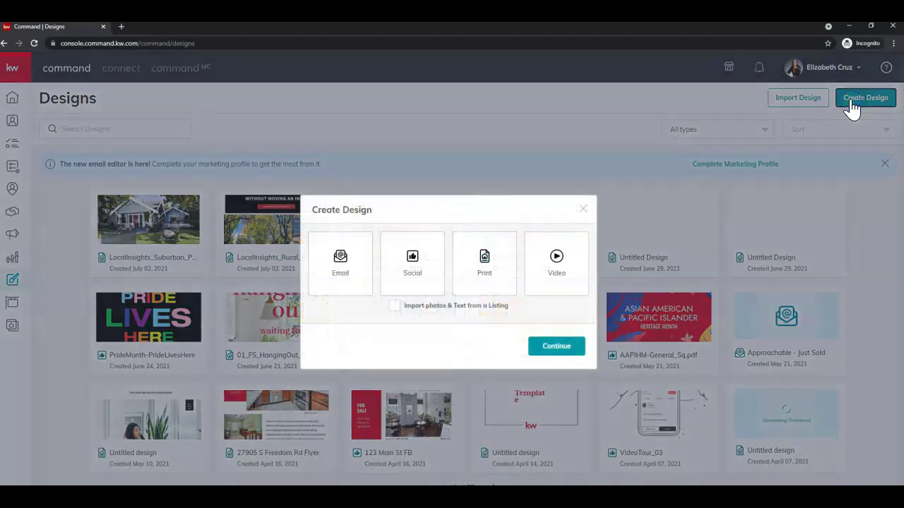
Choose Email as the new design type and continue to the email templates
{"action": "left_click", "coordinate": [358, 256]}
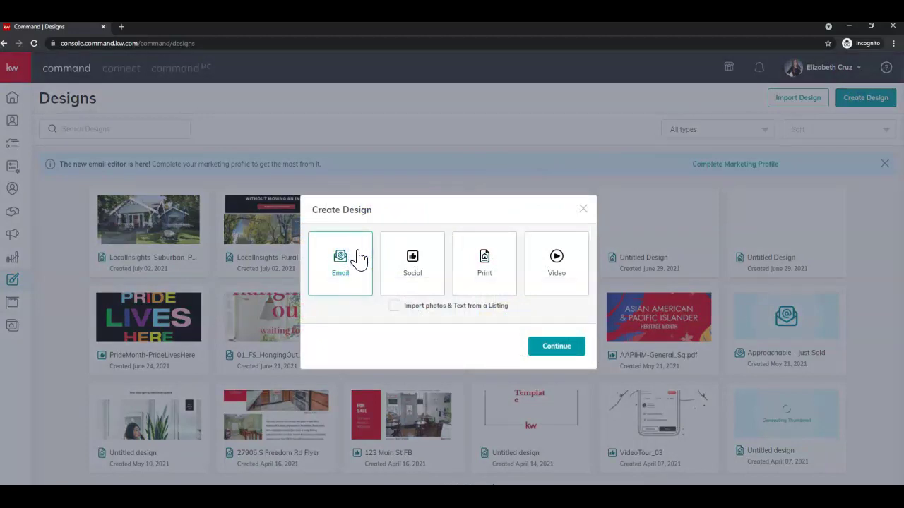
{"action": "left_click", "coordinate": [576, 348]}
{"action": "left_click", "coordinate": [578, 357]}
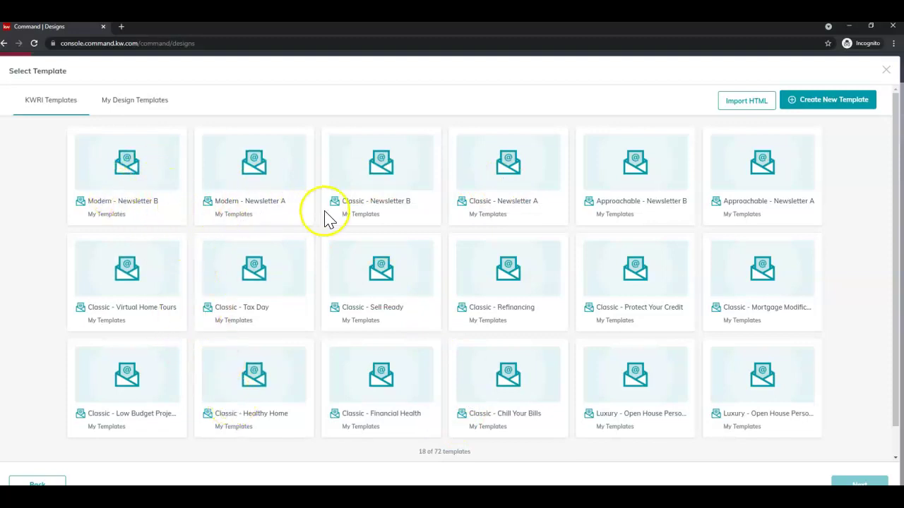
Load all the remaining email templates into the gallery
{"action": "scroll", "coordinate": [423, 251], "scroll_direction": "down", "scroll_amount": 1}
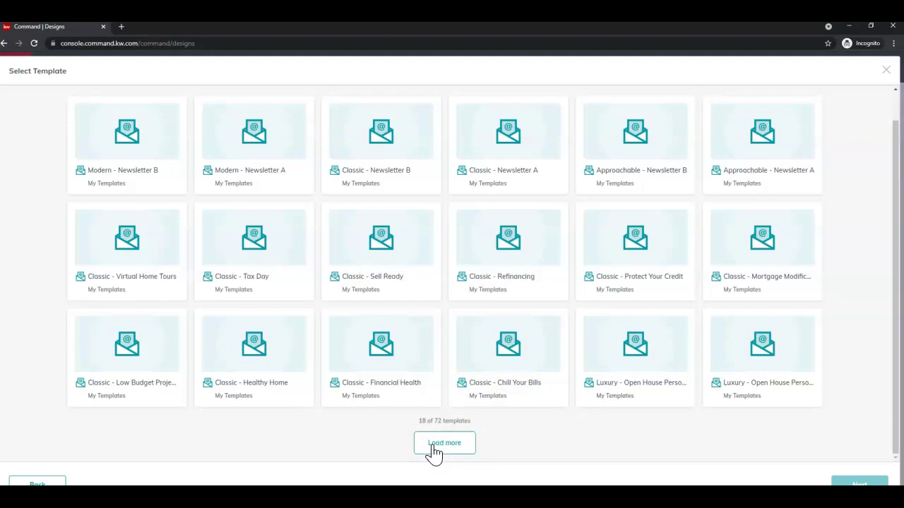
{"action": "left_click", "coordinate": [433, 446]}
{"action": "scroll", "coordinate": [433, 452], "scroll_direction": "down", "scroll_amount": 2}
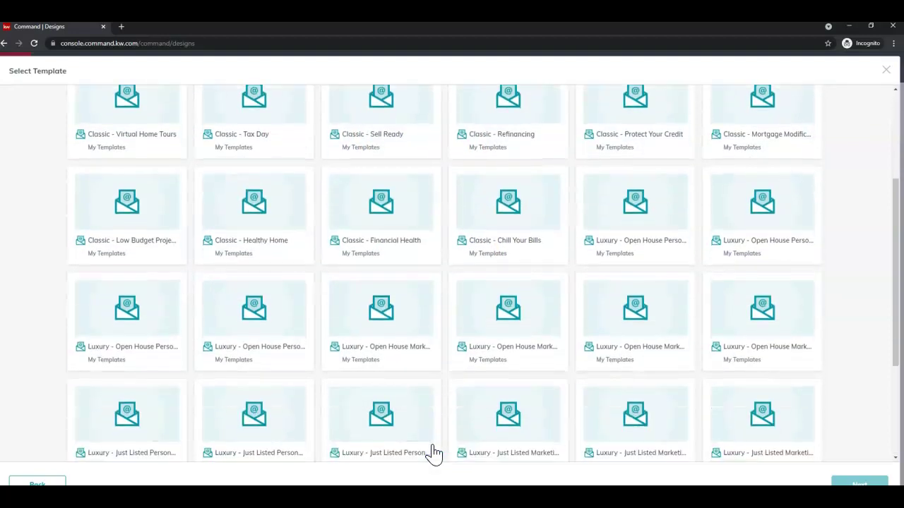
{"action": "scroll", "coordinate": [433, 452], "scroll_direction": "down", "scroll_amount": 2}
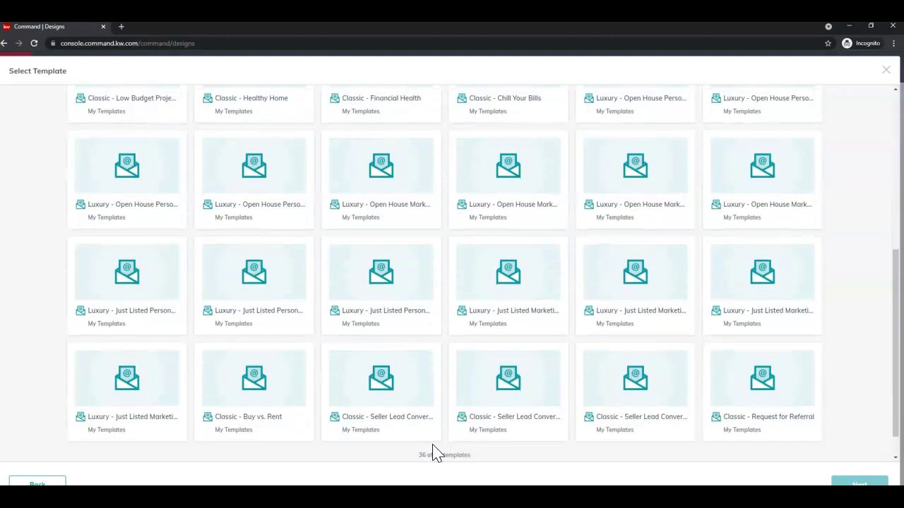
{"action": "scroll", "coordinate": [433, 452], "scroll_direction": "down", "scroll_amount": 1}
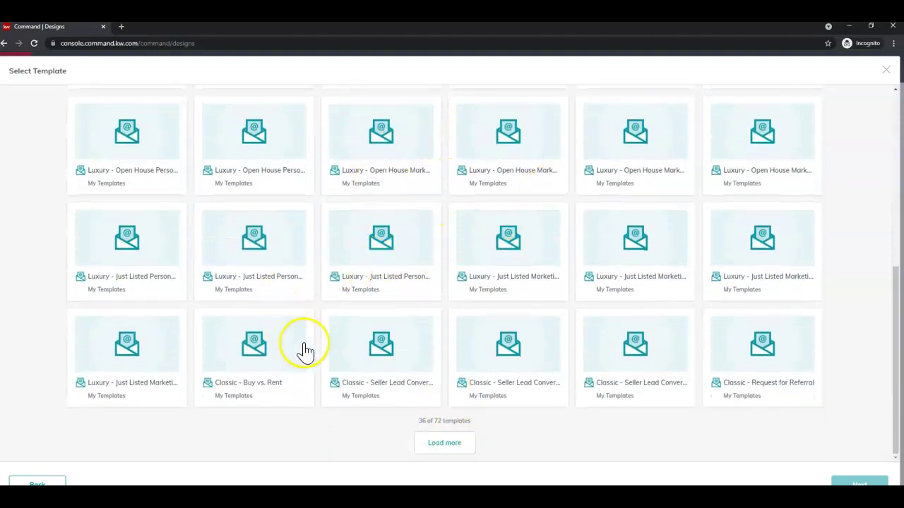
{"action": "left_click", "coordinate": [456, 446]}
{"action": "scroll", "coordinate": [504, 391], "scroll_direction": "down", "scroll_amount": 4}
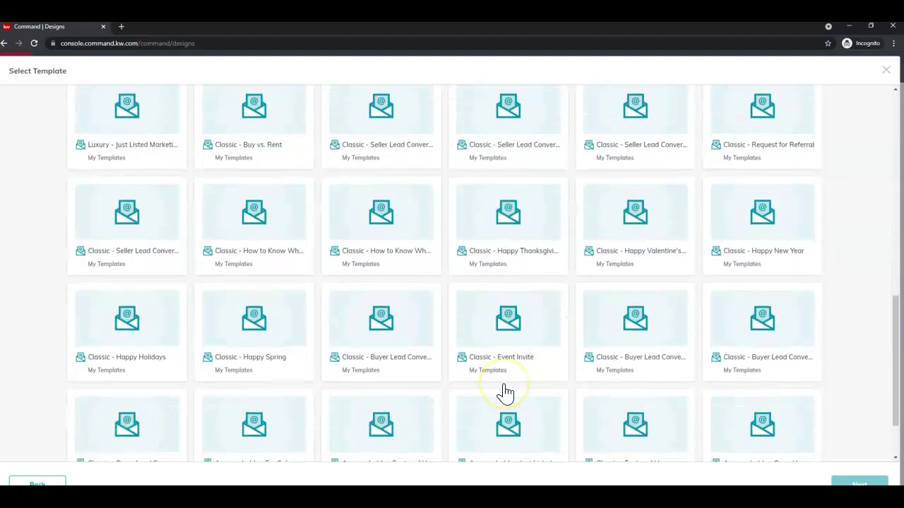
{"action": "scroll", "coordinate": [505, 392], "scroll_direction": "down", "scroll_amount": 1}
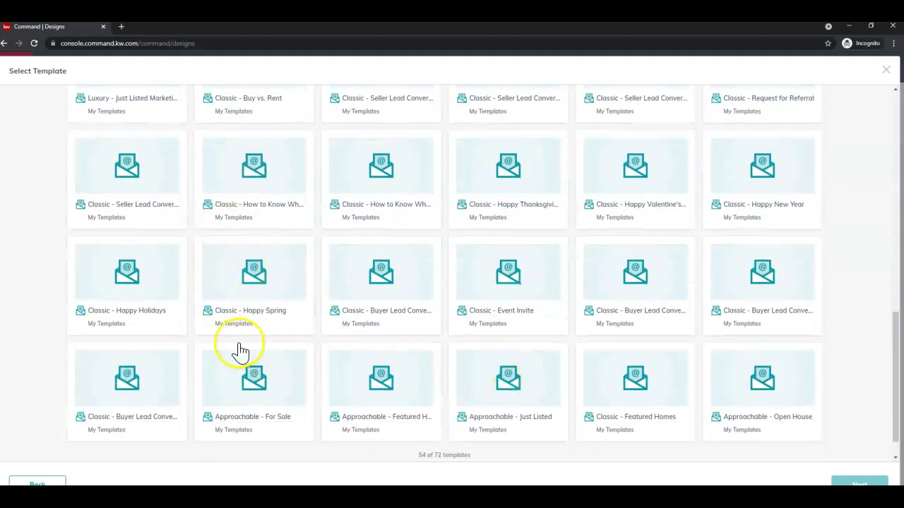
{"action": "scroll", "coordinate": [420, 351], "scroll_direction": "down", "scroll_amount": 1}
{"action": "left_click", "coordinate": [456, 442]}
{"action": "scroll", "coordinate": [466, 434], "scroll_direction": "down", "scroll_amount": 3}
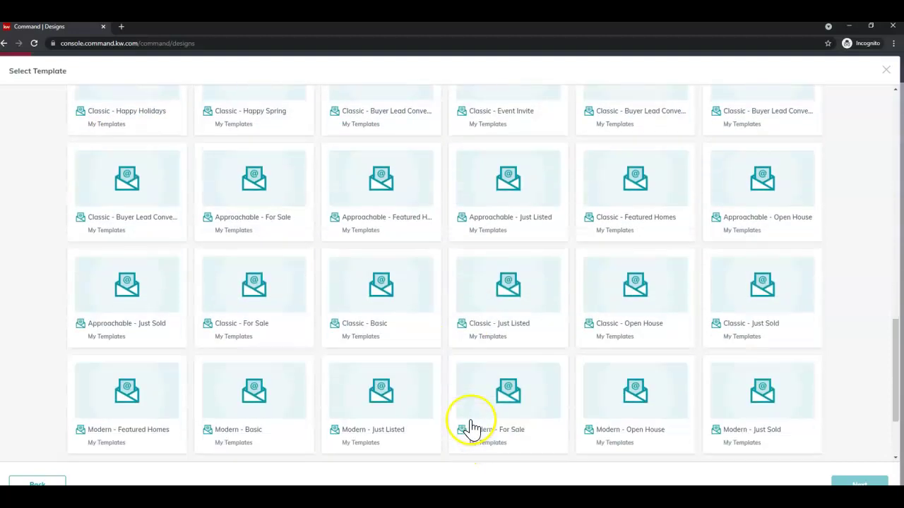
{"action": "scroll", "coordinate": [466, 427], "scroll_direction": "down", "scroll_amount": 3}
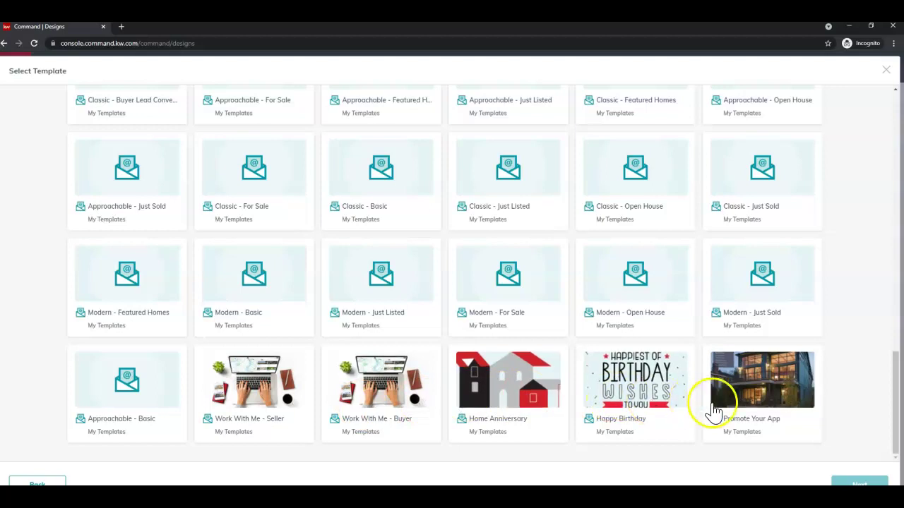
Select the Classic - Happy New Year template and move on
{"action": "scroll", "coordinate": [289, 328], "scroll_direction": "up", "scroll_amount": 5}
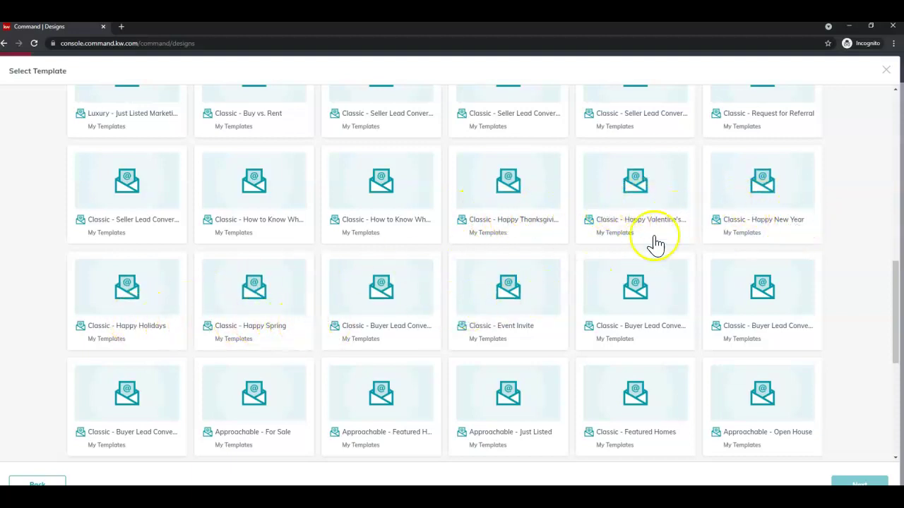
{"action": "left_click", "coordinate": [788, 203]}
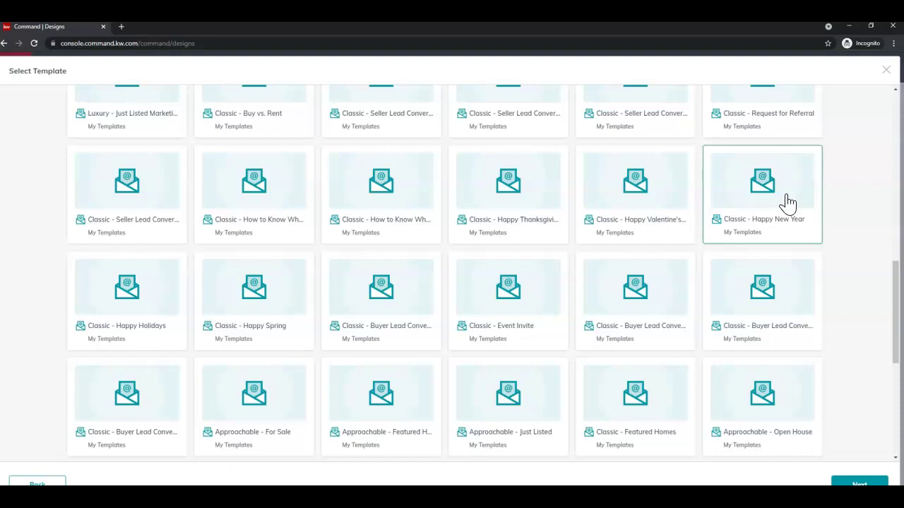
{"action": "left_click", "coordinate": [817, 157]}
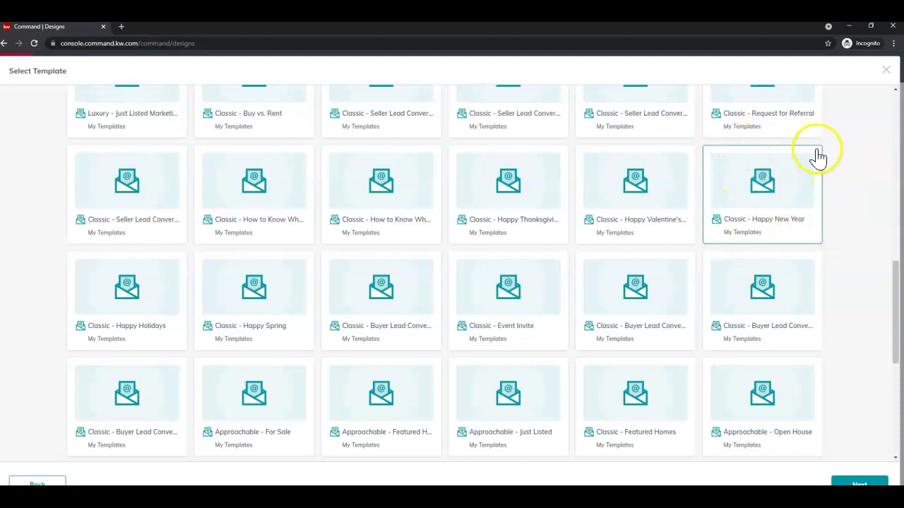
Open the template in the editor, rename it 'Happy New Year 20210715', and view at desktop width
{"action": "left_click", "coordinate": [859, 484]}
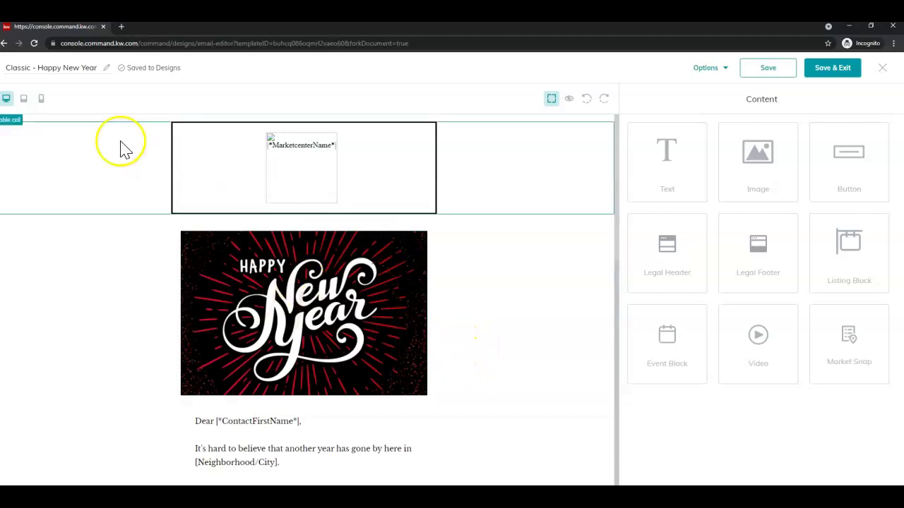
{"action": "left_click", "coordinate": [28, 75]}
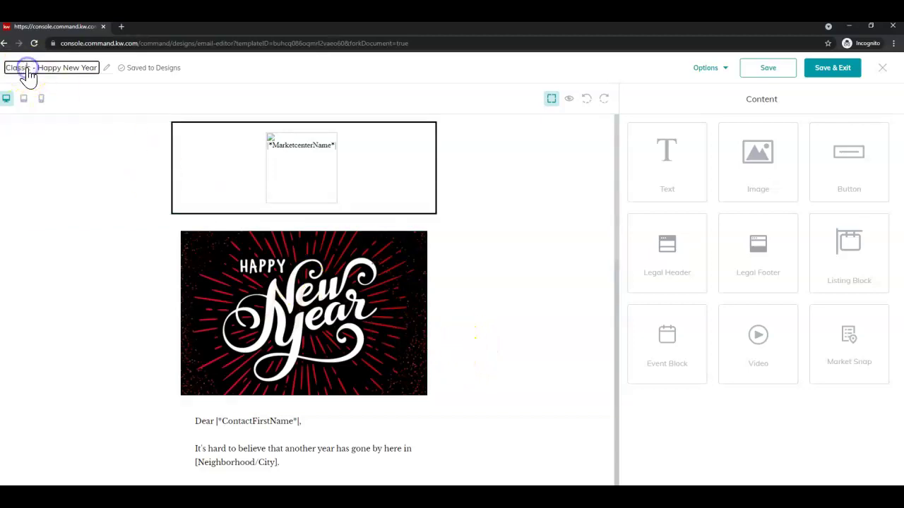
{"action": "triple_click", "coordinate": [14, 75]}
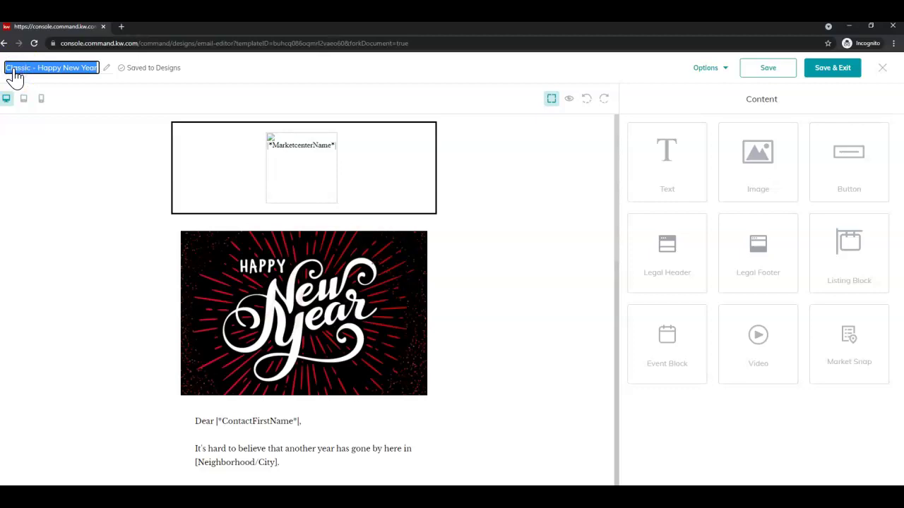
{"action": "type", "text": "H"}
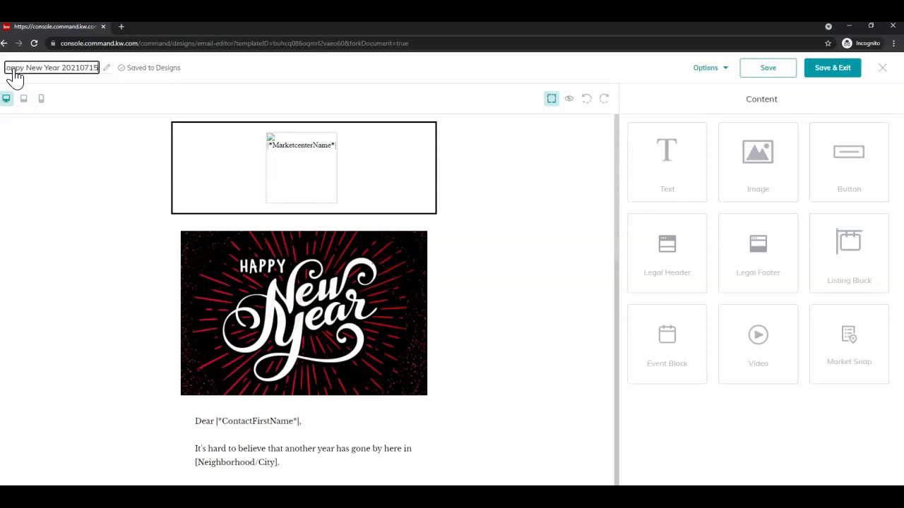
{"action": "left_click", "coordinate": [24, 68]}
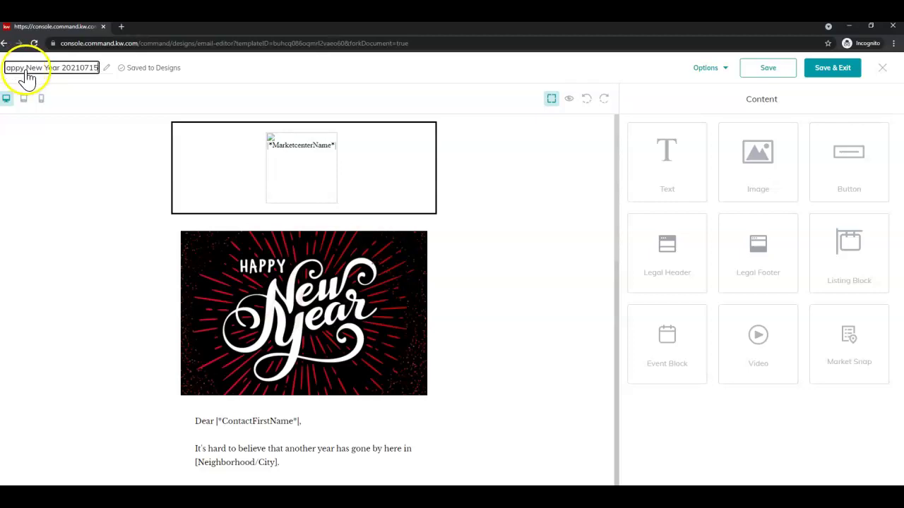
{"action": "left_click", "coordinate": [318, 85]}
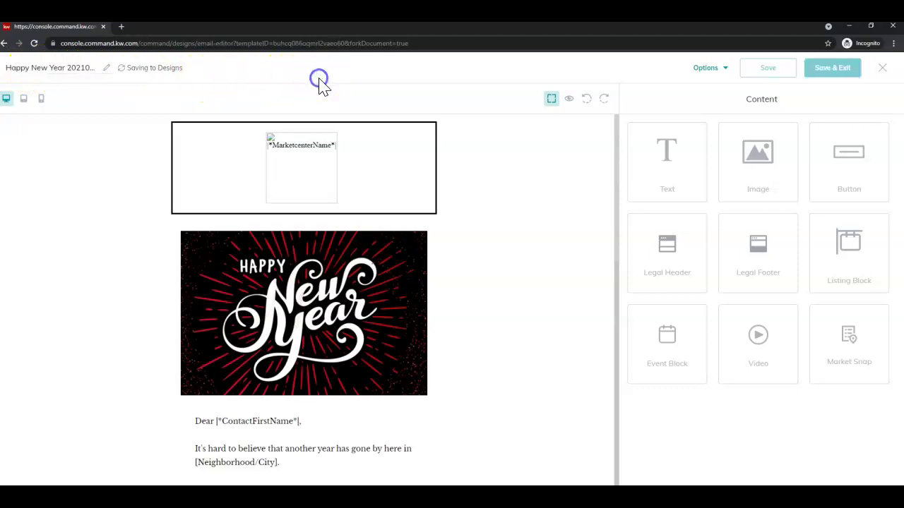
{"action": "left_click", "coordinate": [56, 68]}
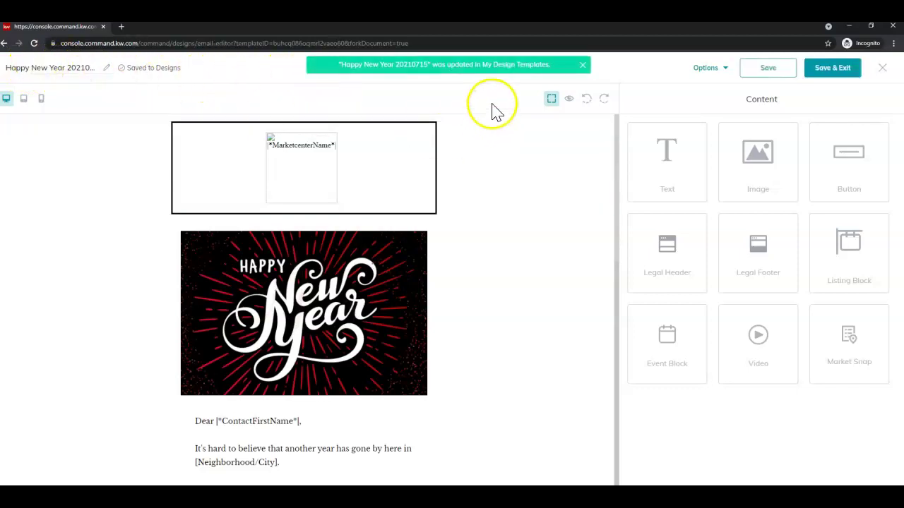
{"action": "left_click", "coordinate": [551, 98]}
{"action": "left_click", "coordinate": [6, 99]}
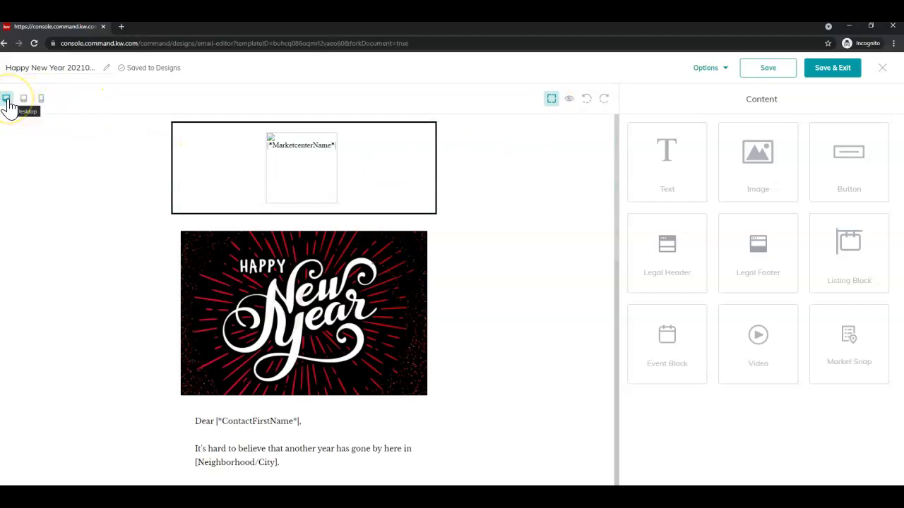
Toggle between tablet, mobile and desktop previews of the email, finishing on mobile
{"action": "left_click", "coordinate": [24, 103]}
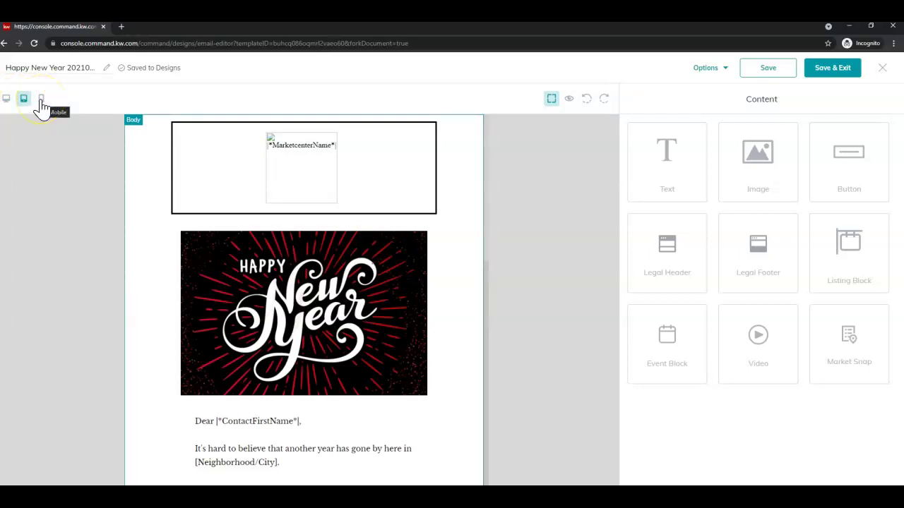
{"action": "left_click", "coordinate": [42, 102]}
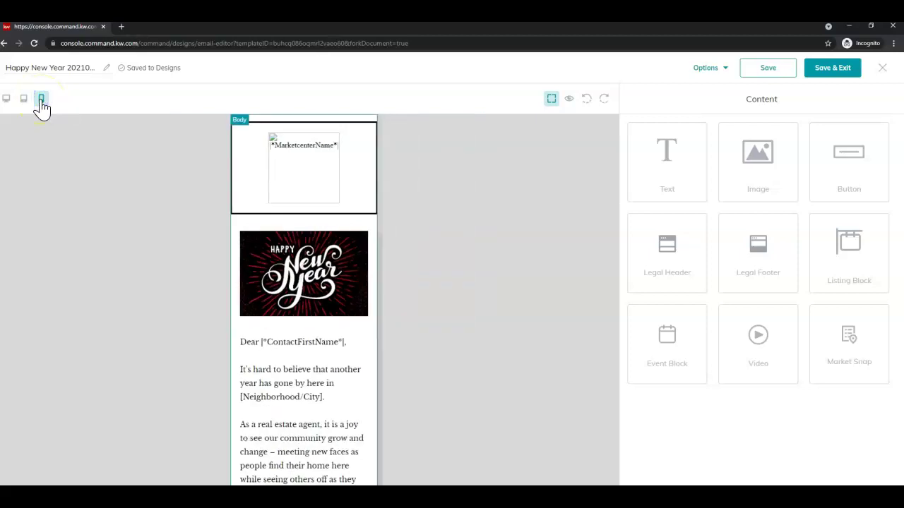
{"action": "left_click", "coordinate": [24, 101]}
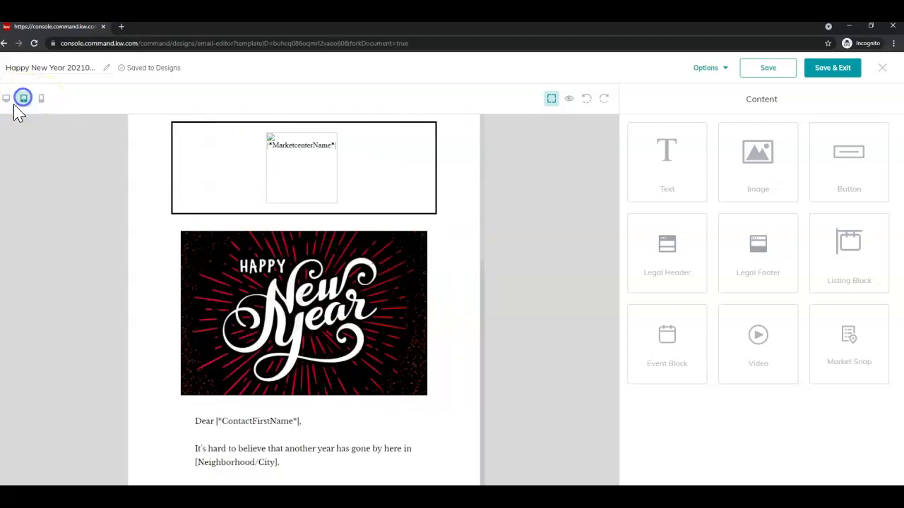
{"action": "left_click", "coordinate": [7, 100]}
{"action": "left_click", "coordinate": [24, 101]}
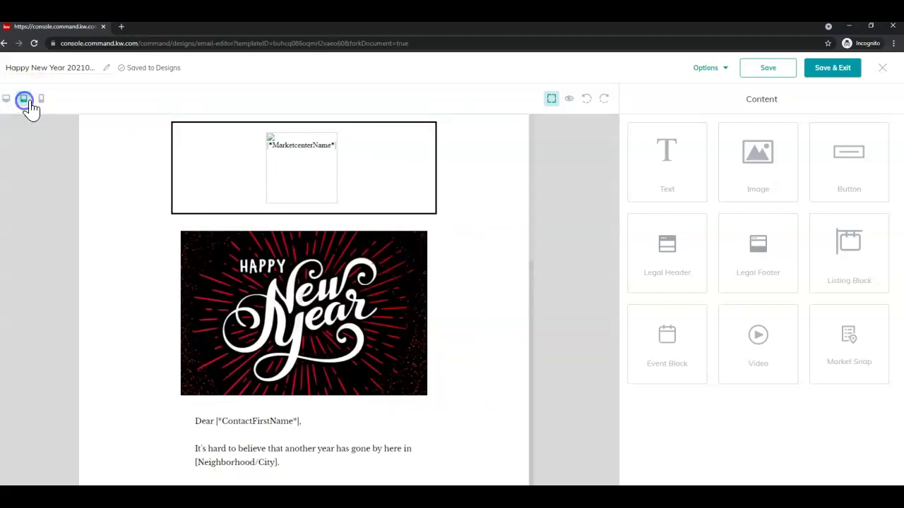
{"action": "left_click", "coordinate": [41, 103]}
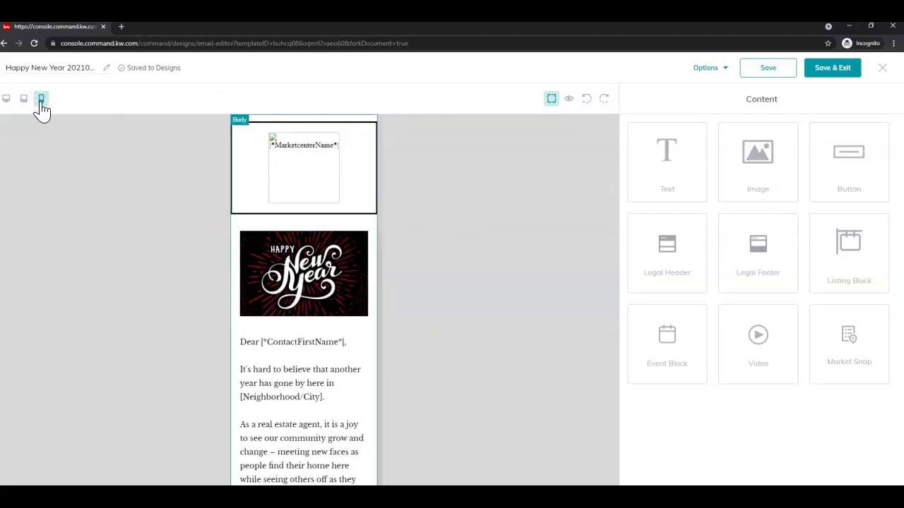
{"action": "left_click", "coordinate": [448, 165]}
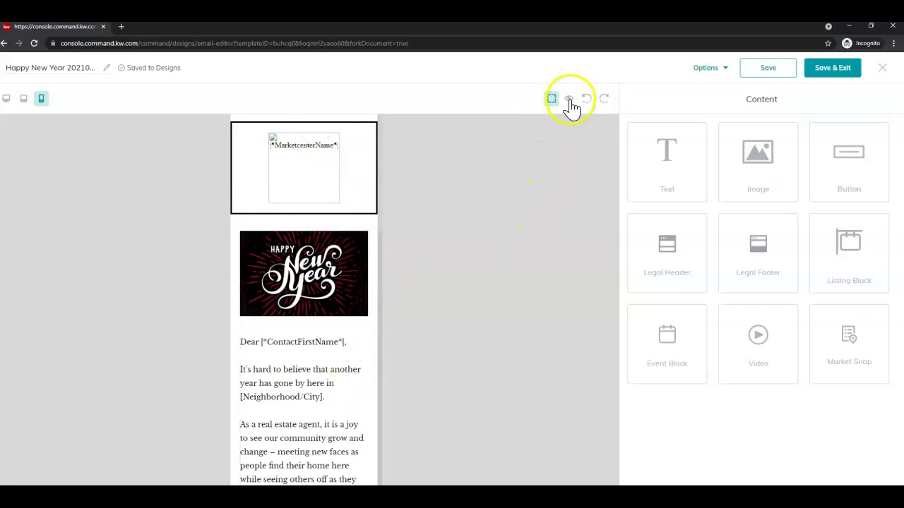
{"action": "left_click", "coordinate": [569, 100]}
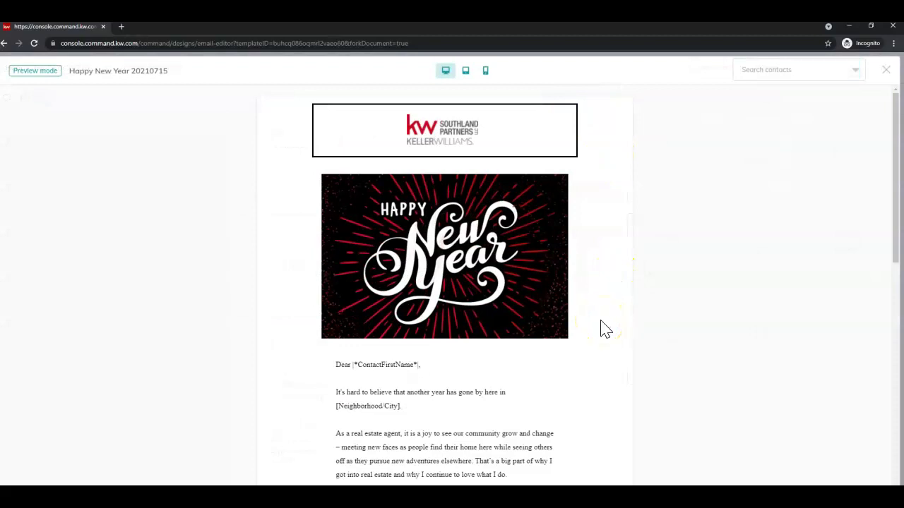
{"action": "scroll", "coordinate": [605, 328], "scroll_direction": "down", "scroll_amount": 10}
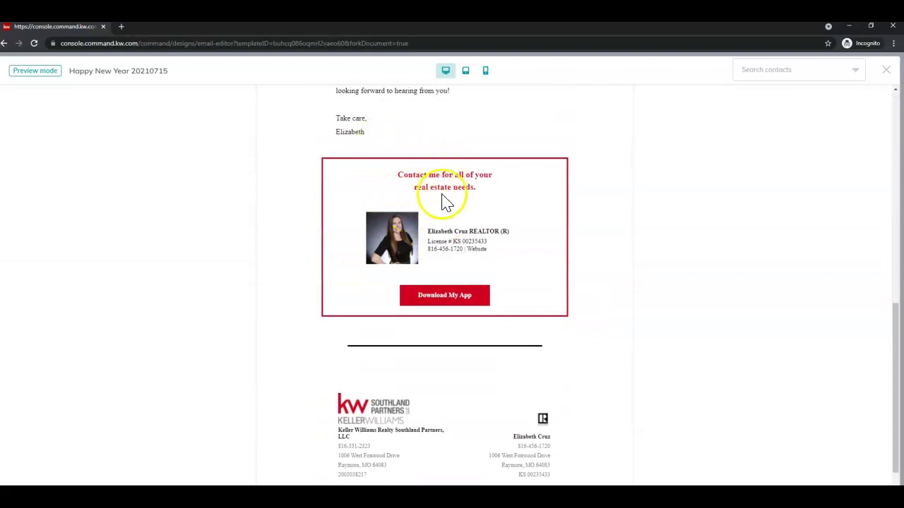
{"action": "scroll", "coordinate": [451, 360], "scroll_direction": "down", "scroll_amount": 2}
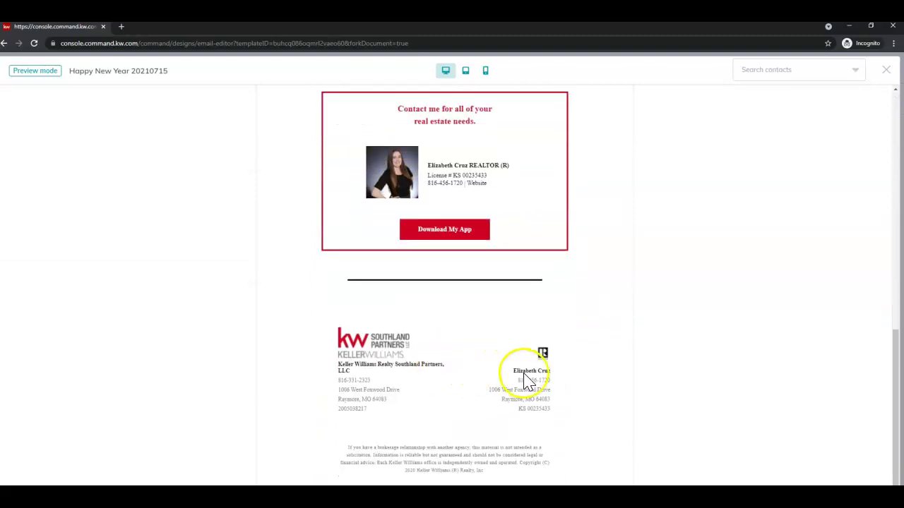
{"action": "scroll", "coordinate": [533, 379], "scroll_direction": "up", "scroll_amount": 6}
{"action": "scroll", "coordinate": [540, 379], "scroll_direction": "up", "scroll_amount": 3}
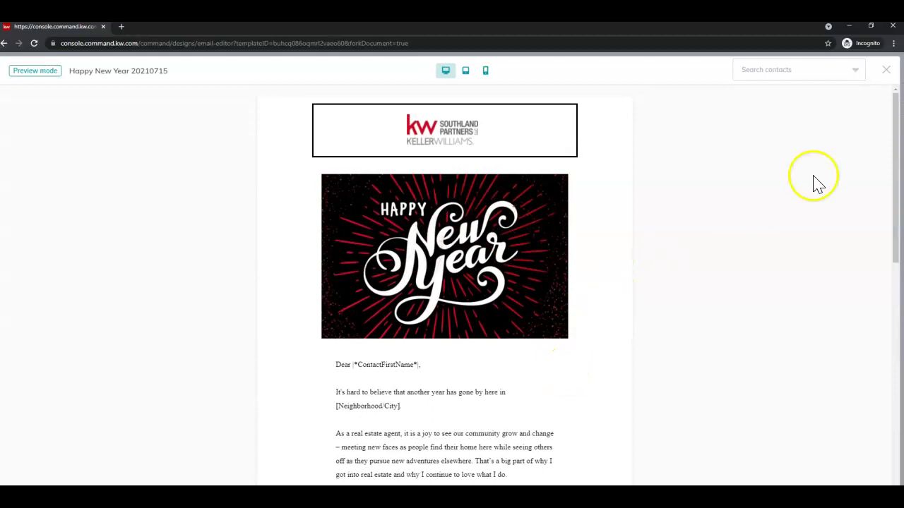
{"action": "left_click", "coordinate": [886, 72]}
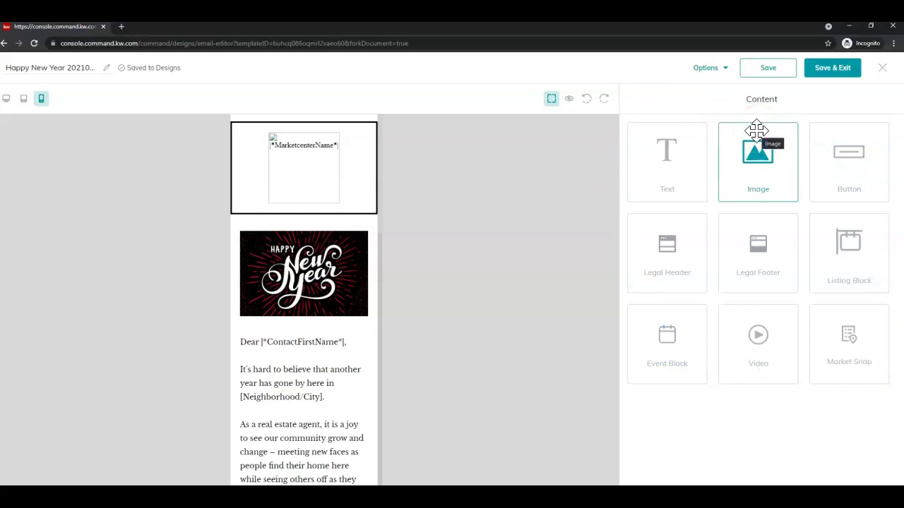
Return the editor to desktop width and select the Happy New Year image block
{"action": "left_click_drag", "start_coordinate": [755, 131], "coordinate": [323, 352]}
{"action": "scroll", "coordinate": [307, 303], "scroll_direction": "down", "scroll_amount": 7}
{"action": "left_click", "coordinate": [6, 99]}
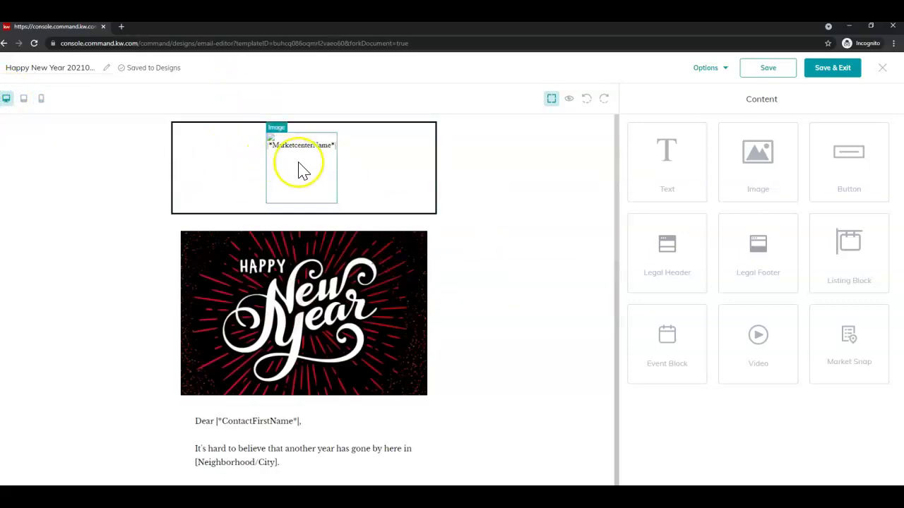
{"action": "scroll", "coordinate": [301, 172], "scroll_direction": "down", "scroll_amount": 1}
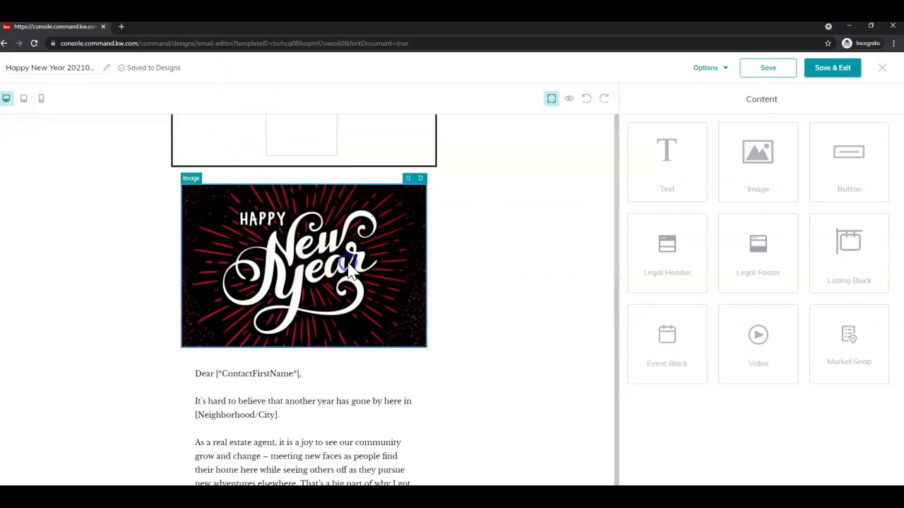
{"action": "scroll", "coordinate": [350, 271], "scroll_direction": "down", "scroll_amount": 10}
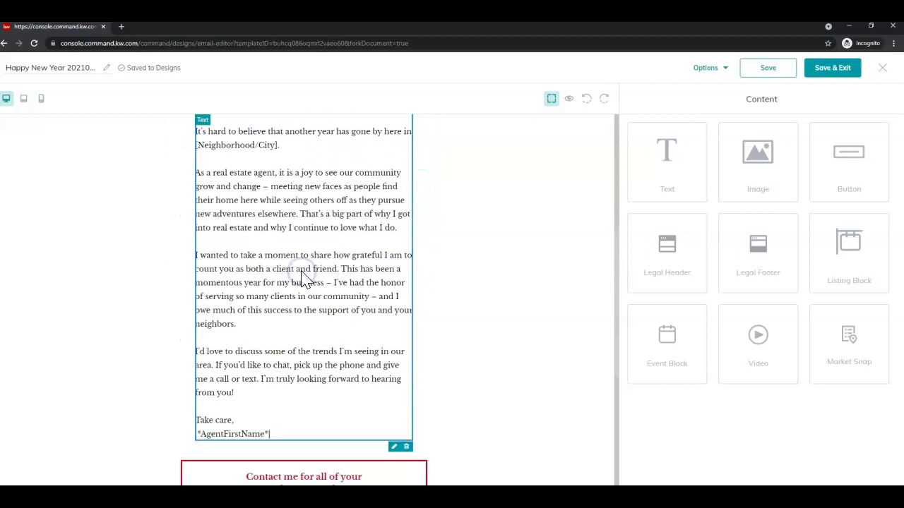
{"action": "scroll", "coordinate": [417, 308], "scroll_direction": "up", "scroll_amount": 10}
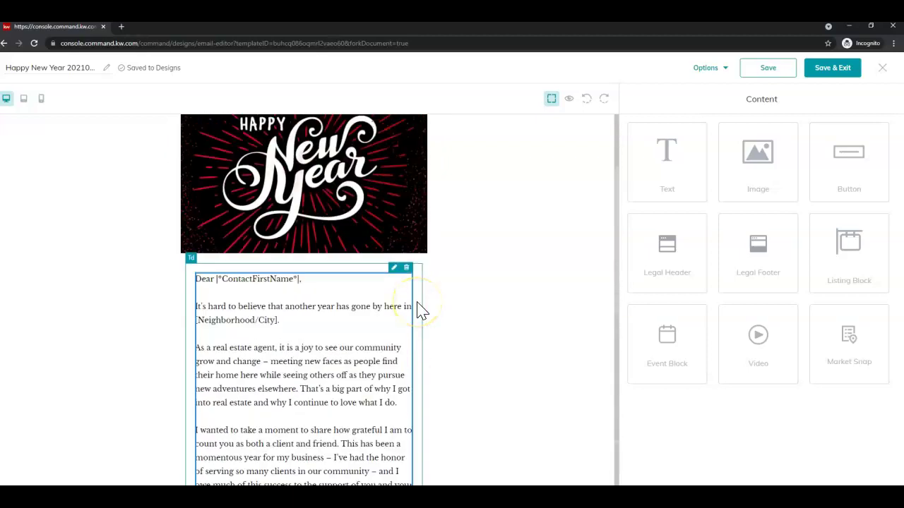
{"action": "left_click", "coordinate": [291, 214]}
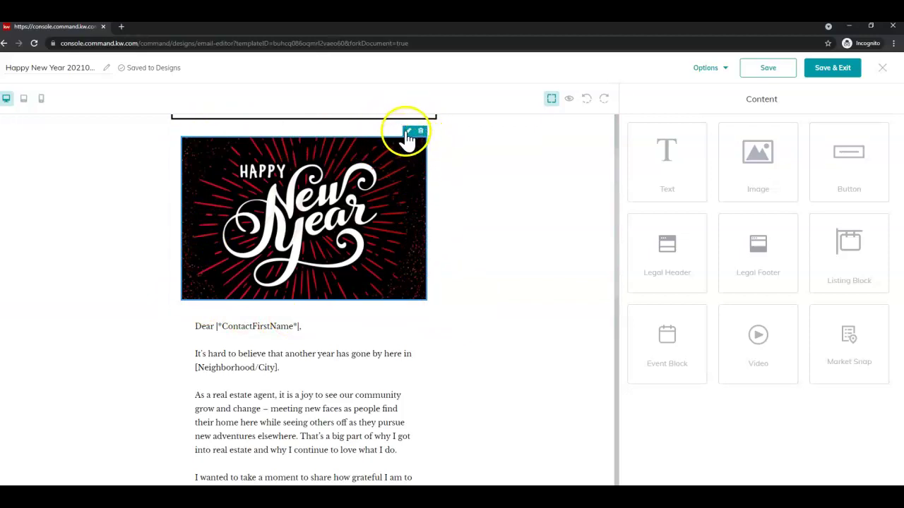
Open the Replace Image dialog for the New Year header image
{"action": "left_click", "coordinate": [407, 137]}
{"action": "left_click", "coordinate": [408, 134]}
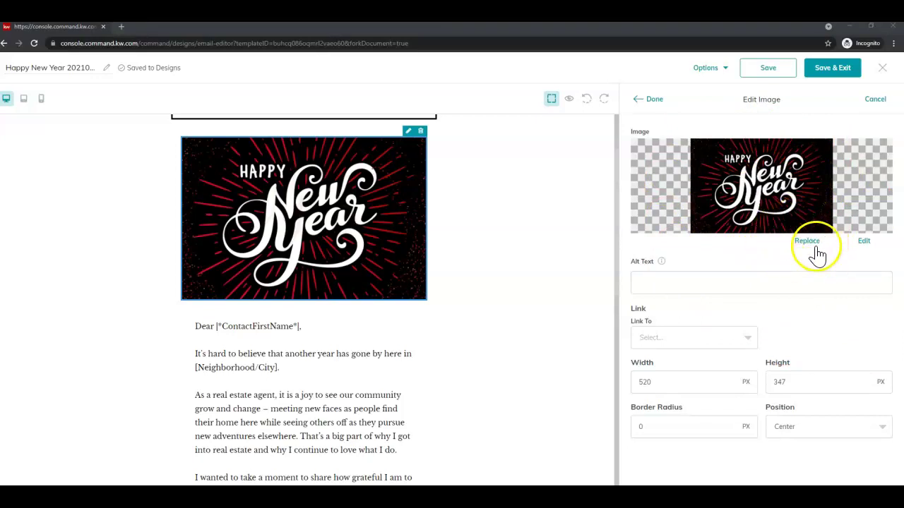
{"action": "left_click", "coordinate": [806, 242]}
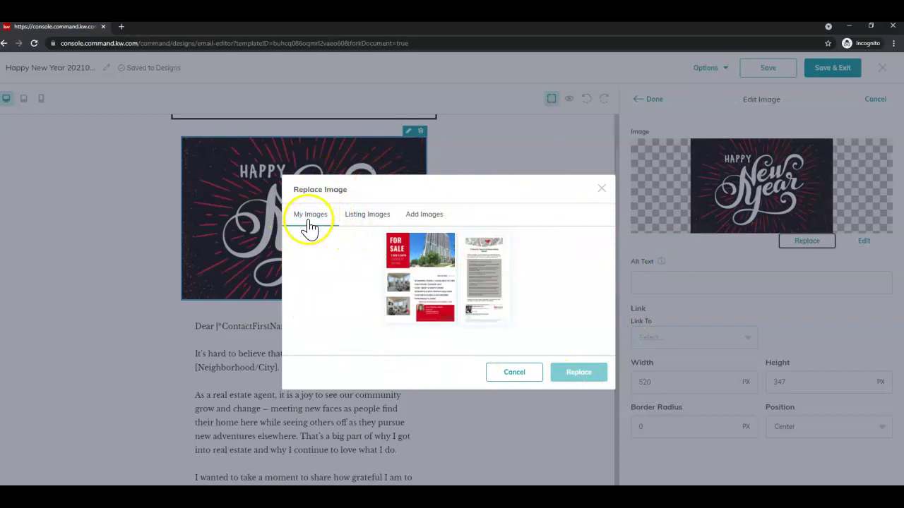
{"action": "left_click", "coordinate": [359, 221]}
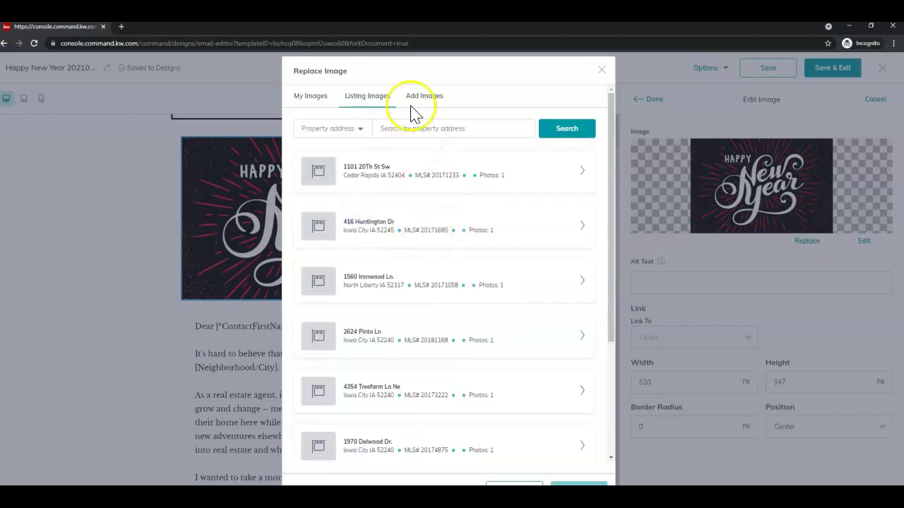
Upload the waving flag photo CIX_hxQ1I5.jpg and choose it as the replacement
{"action": "left_click", "coordinate": [420, 99]}
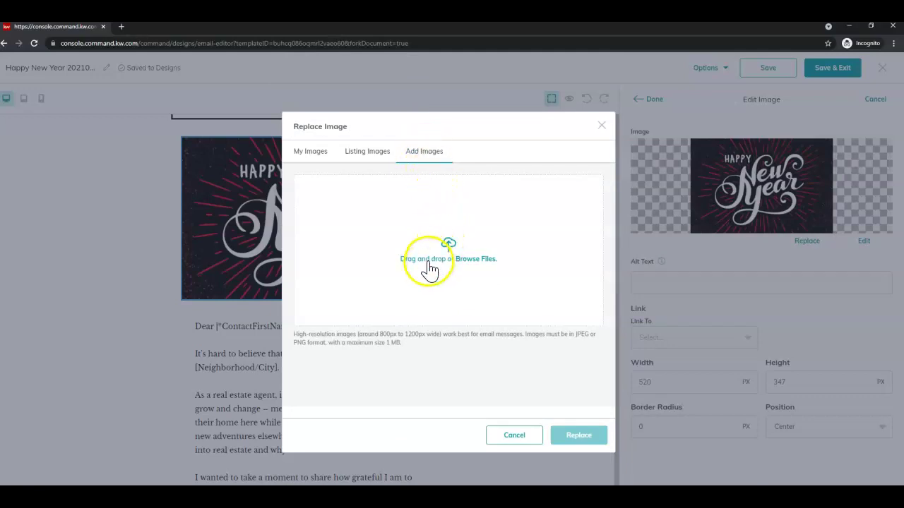
{"action": "left_click", "coordinate": [471, 265]}
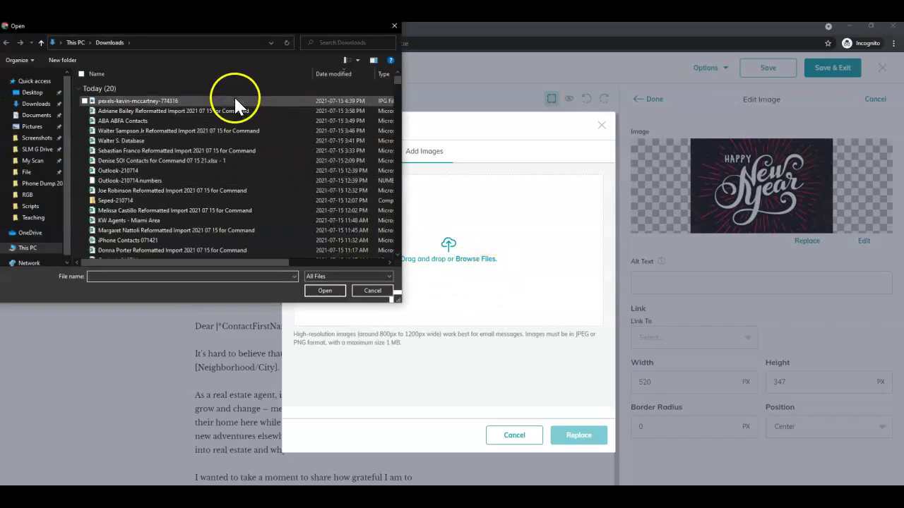
{"action": "left_click", "coordinate": [234, 101]}
{"action": "double_click", "coordinate": [235, 100]}
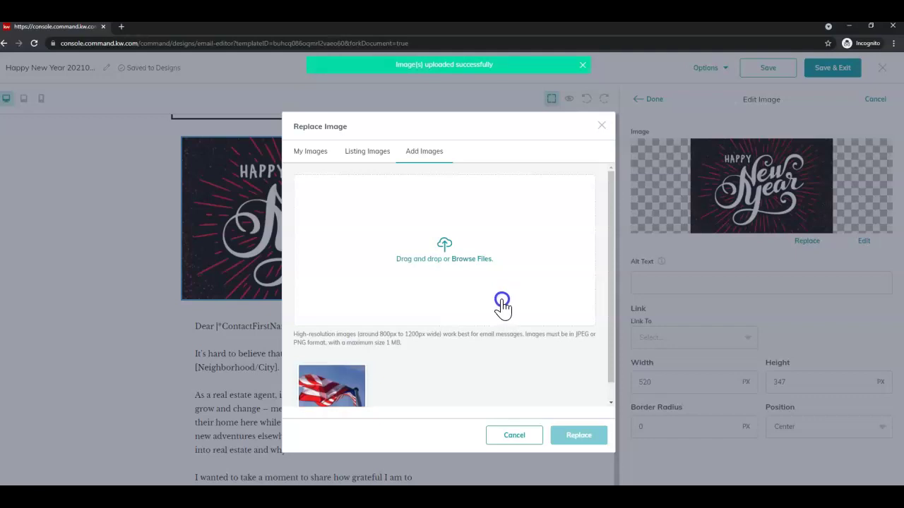
{"action": "scroll", "coordinate": [500, 302], "scroll_direction": "down", "scroll_amount": 1}
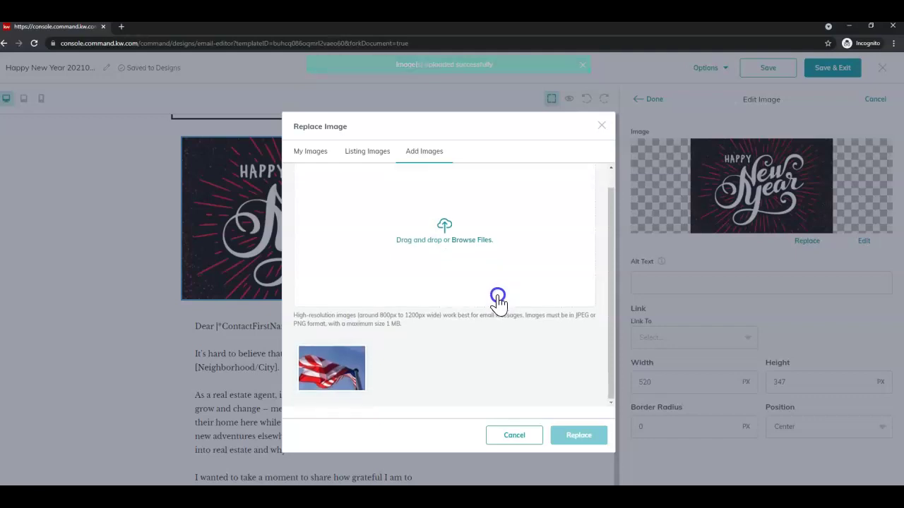
{"action": "left_click", "coordinate": [309, 365]}
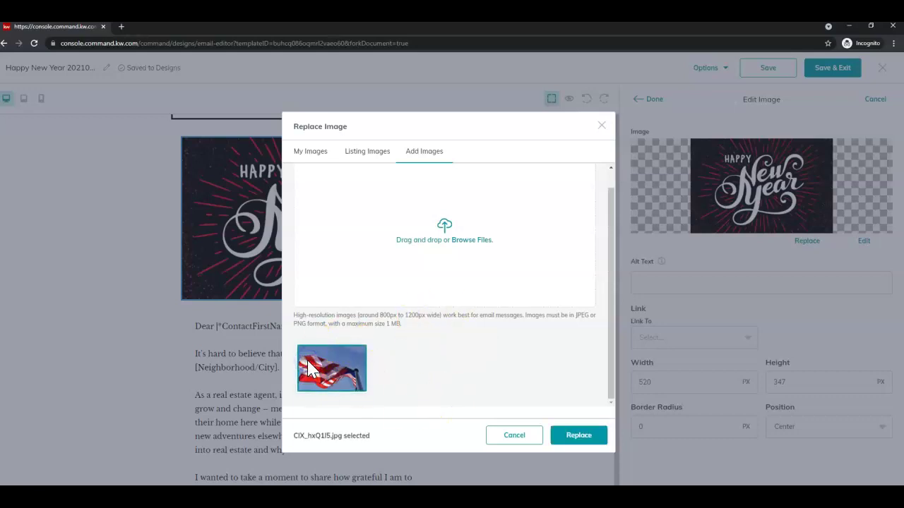
{"action": "left_click", "coordinate": [568, 427]}
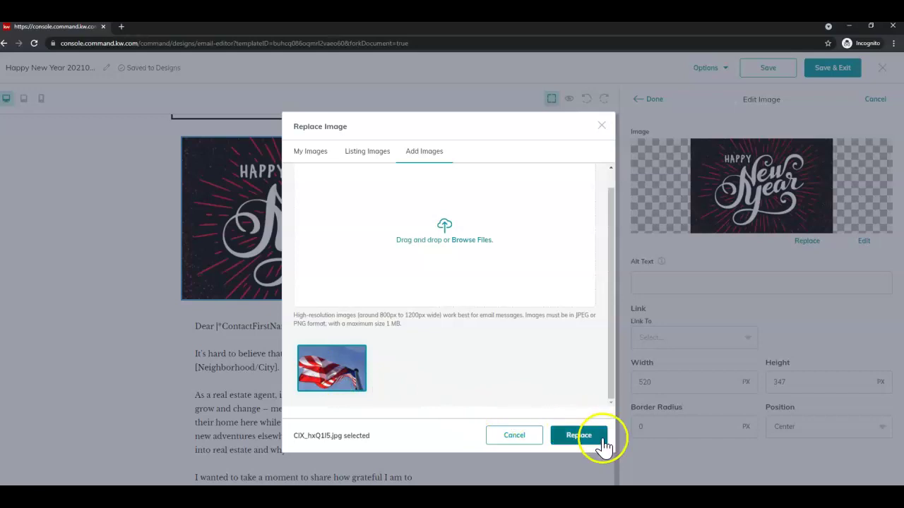
Swap in the flag photo, add alt text 'picture of a flag waving', and view its link options
{"action": "left_click", "coordinate": [602, 439]}
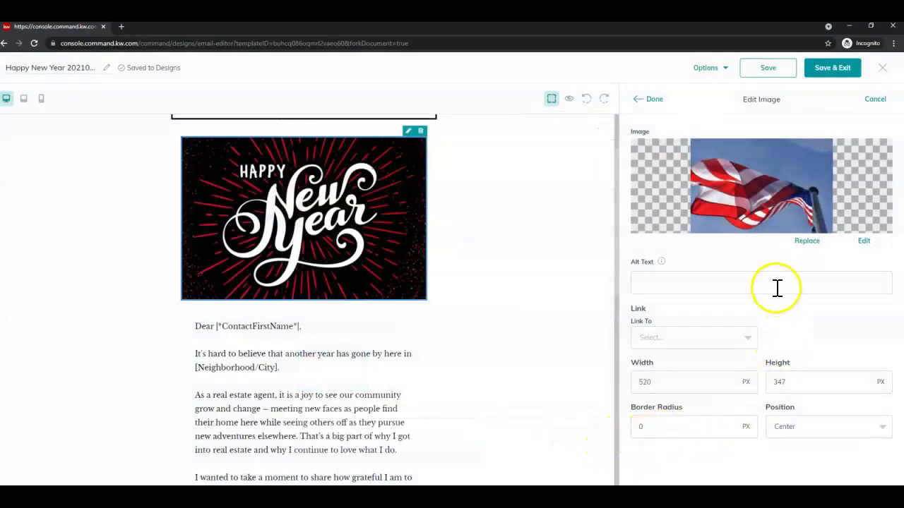
{"action": "mouse_move", "coordinate": [659, 266]}
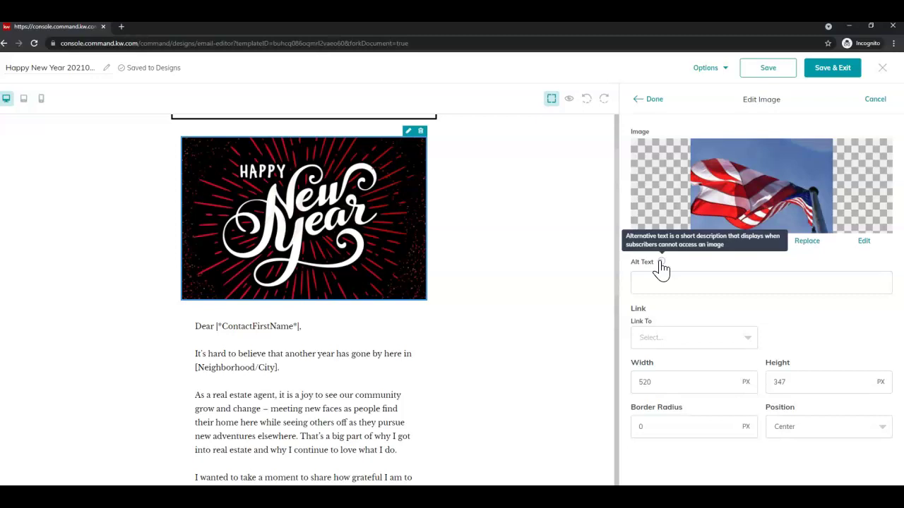
{"action": "left_click", "coordinate": [686, 279]}
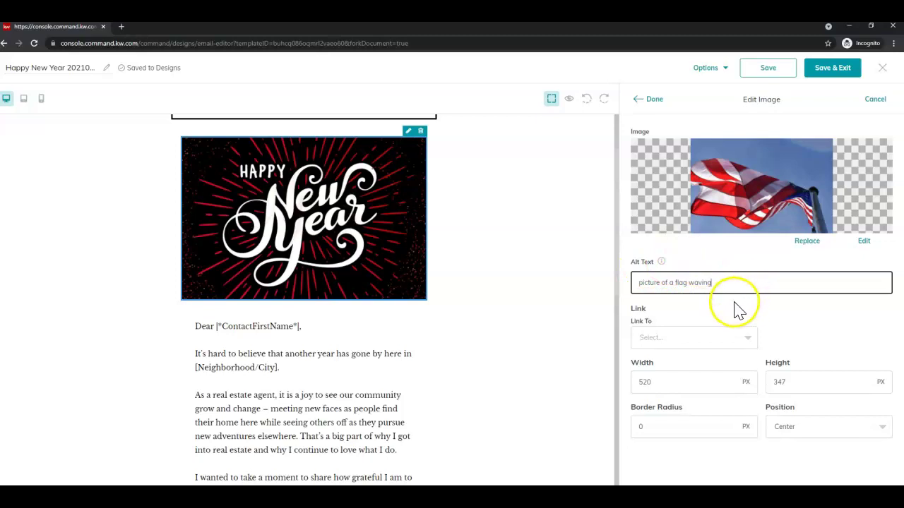
{"action": "left_click", "coordinate": [746, 339]}
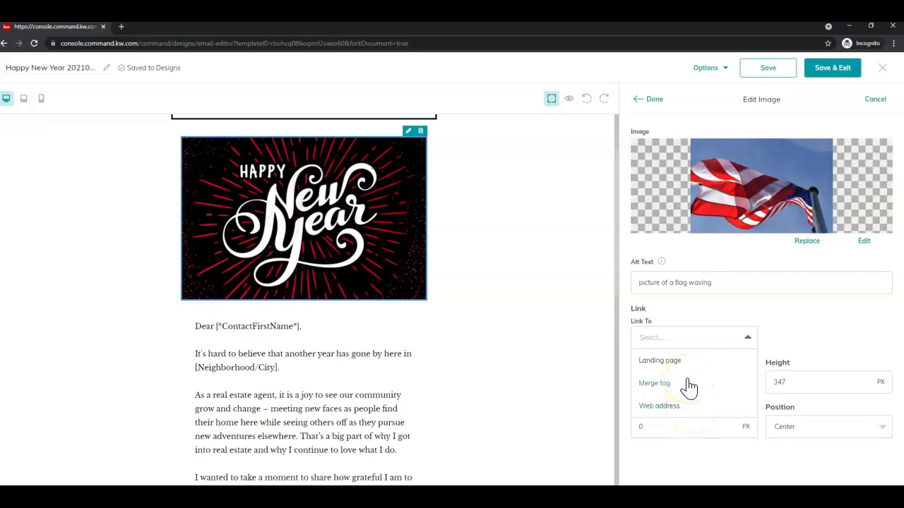
Link the flag image to the AgentWebsite merge tag
{"action": "left_click", "coordinate": [687, 383]}
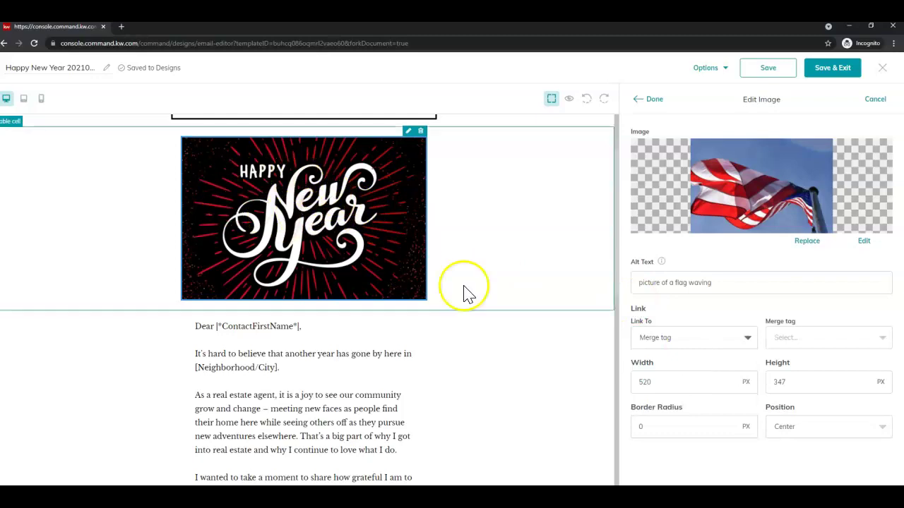
{"action": "left_click", "coordinate": [853, 345]}
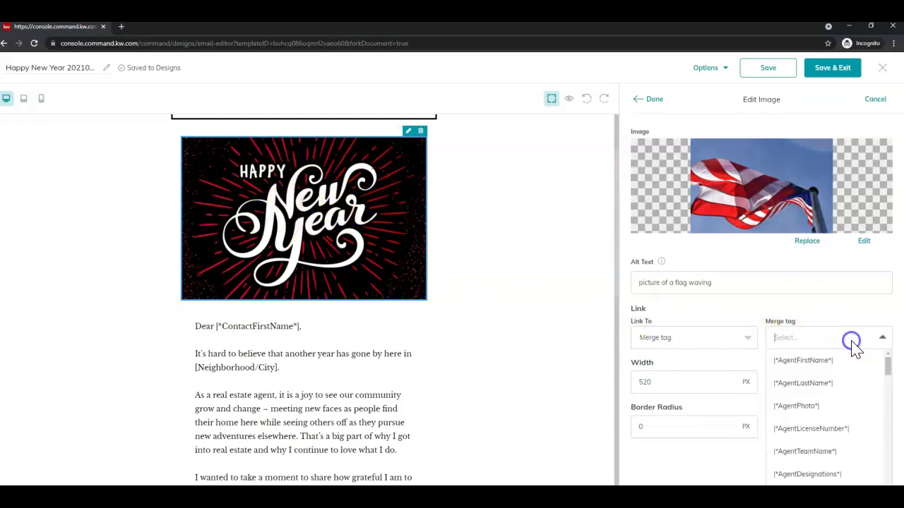
{"action": "scroll", "coordinate": [852, 415], "scroll_direction": "down", "scroll_amount": 1}
{"action": "scroll", "coordinate": [854, 417], "scroll_direction": "down", "scroll_amount": 6}
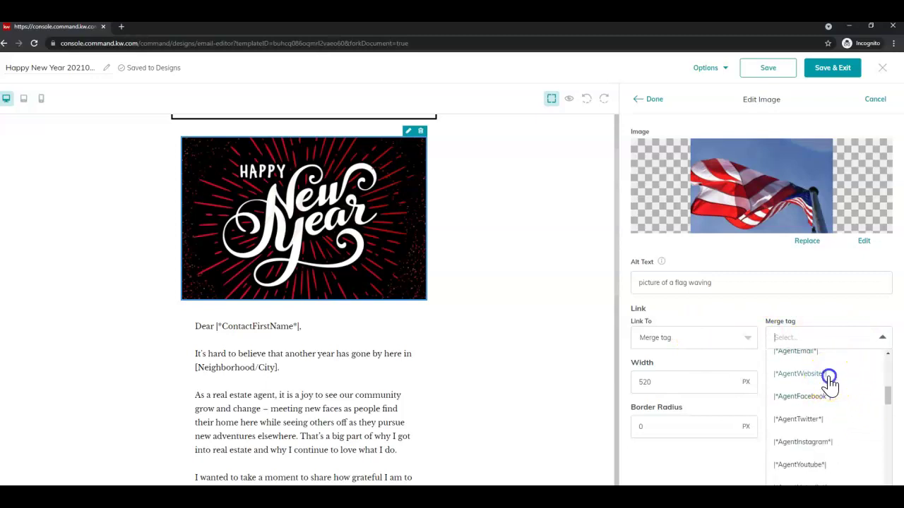
{"action": "left_click", "coordinate": [828, 374]}
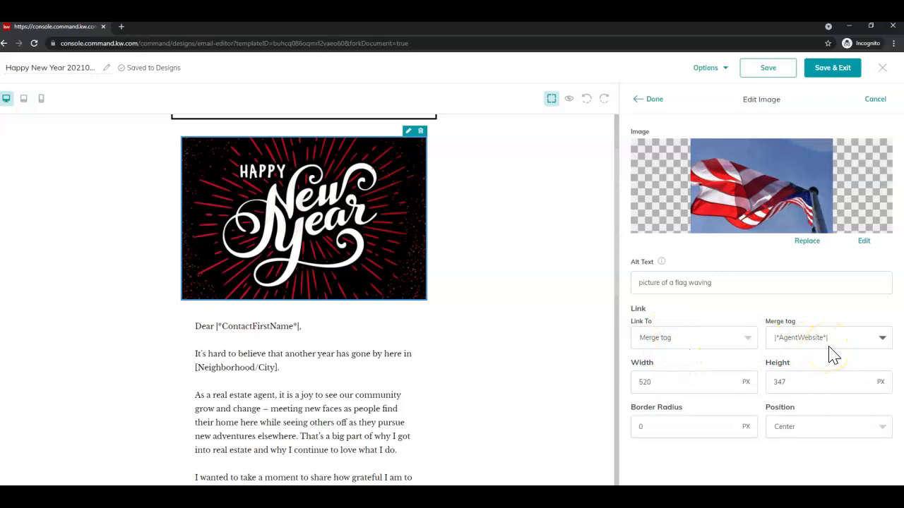
Change the image link to a web address with the agent's site URL and apply the image
{"action": "left_click", "coordinate": [741, 337]}
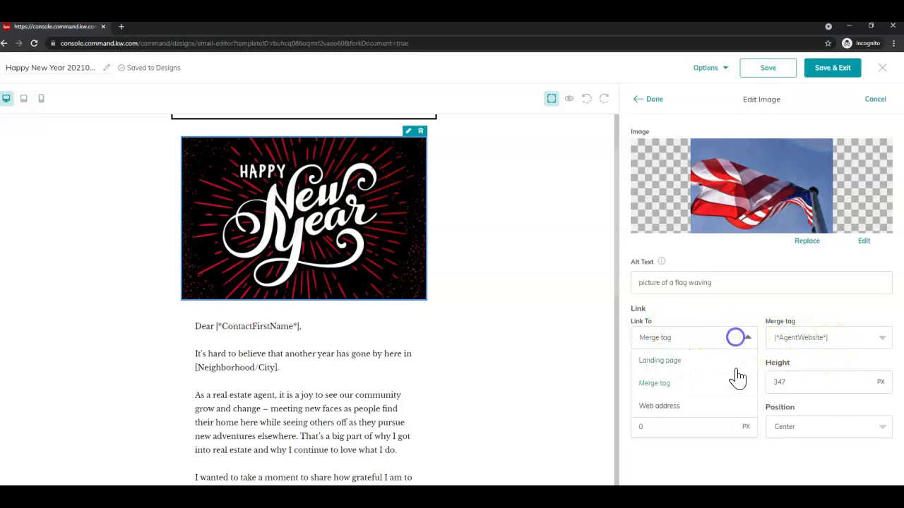
{"action": "left_click", "coordinate": [716, 406]}
{"action": "left_click", "coordinate": [821, 338]}
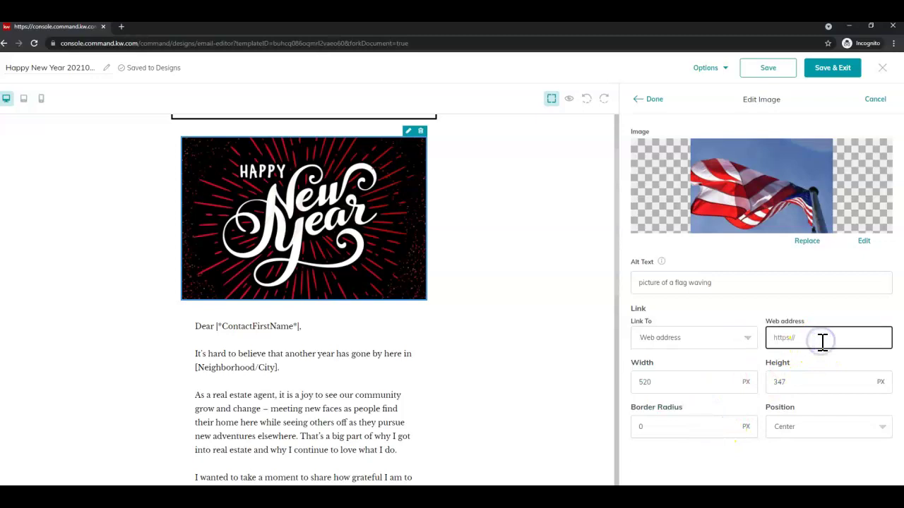
{"action": "type", "text": "ecruz.kw.com"}
{"action": "key", "text": "Tab"}
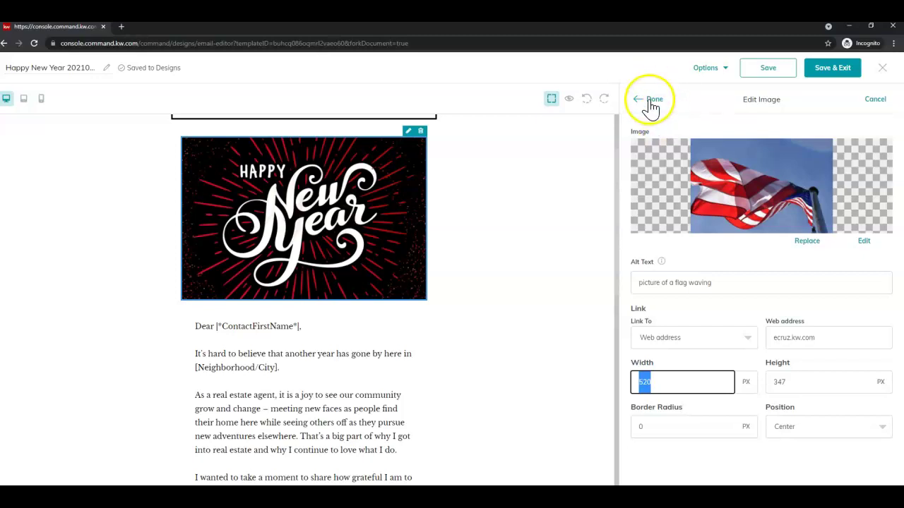
{"action": "left_click", "coordinate": [651, 108]}
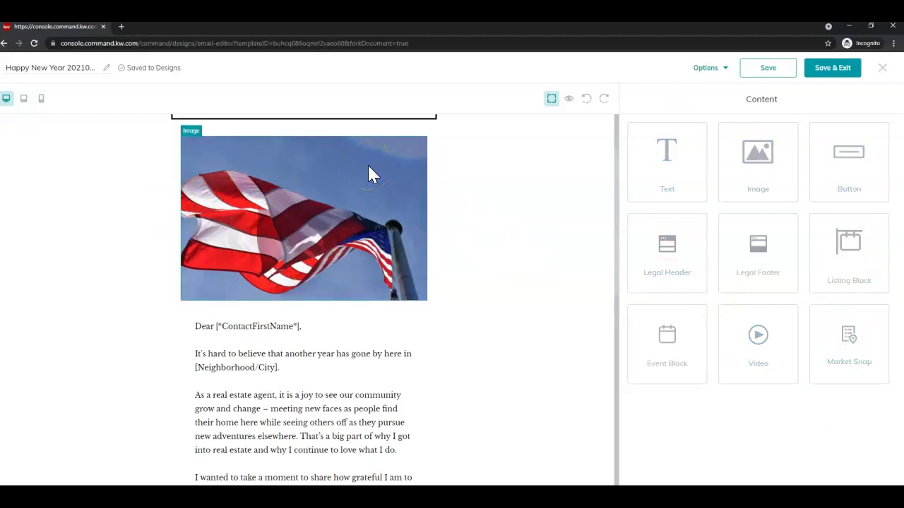
Scroll the email to the letter text block below the flag photo
{"action": "scroll", "coordinate": [367, 164], "scroll_direction": "down", "scroll_amount": 2}
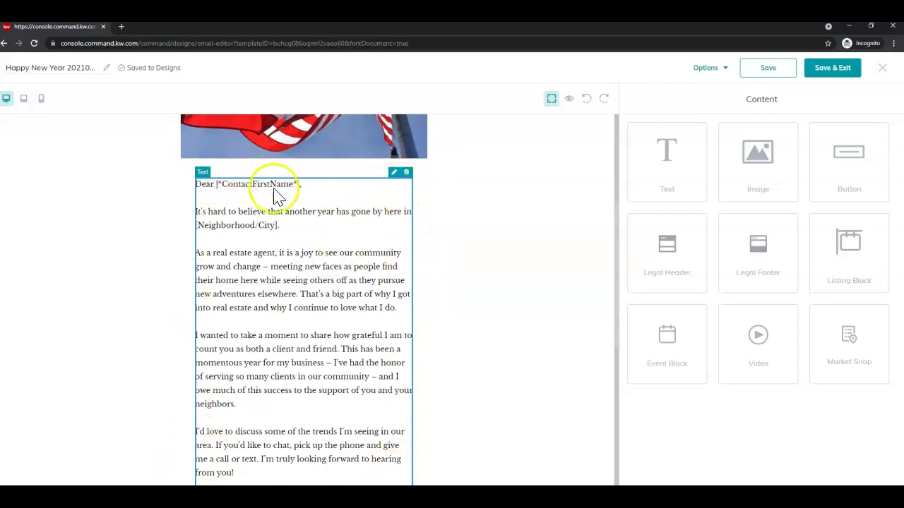
Replace the New Year letter's body paragraphs with the single line 'Happy Labor Day!'
{"action": "left_click", "coordinate": [394, 175]}
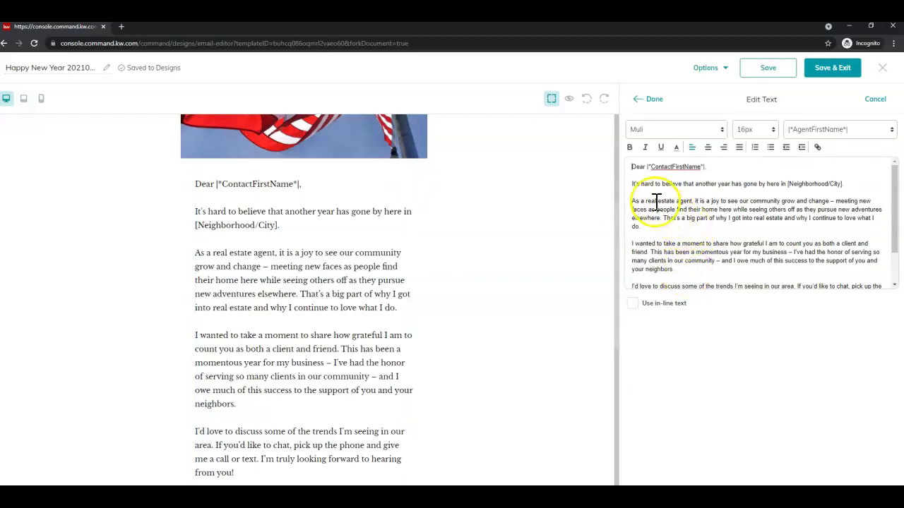
{"action": "left_click_drag", "start_coordinate": [634, 184], "coordinate": [847, 256]}
{"action": "type", "text": "Happy Labor Day!"}
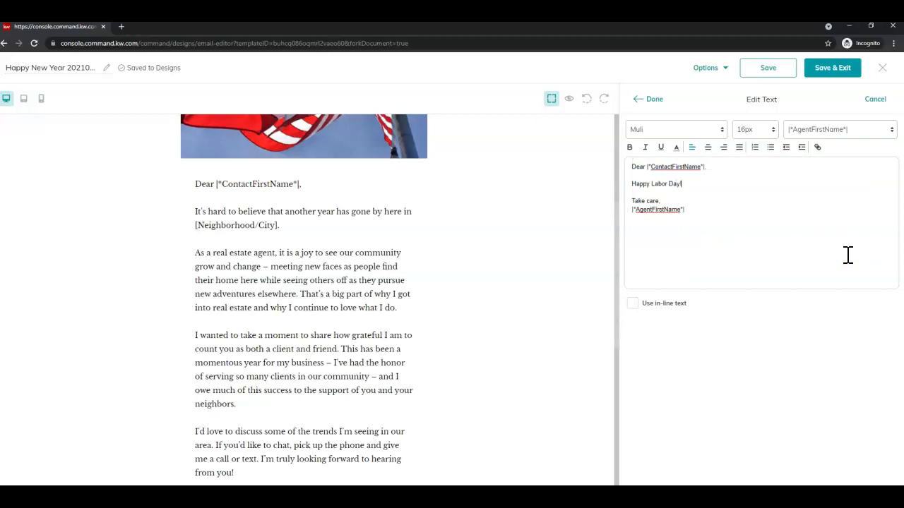
{"action": "left_click_drag", "start_coordinate": [631, 181], "coordinate": [681, 246]}
{"action": "key", "text": "BackSpace"}
{"action": "key", "text": "BackSpace"}
{"action": "key", "text": "BackSpace"}
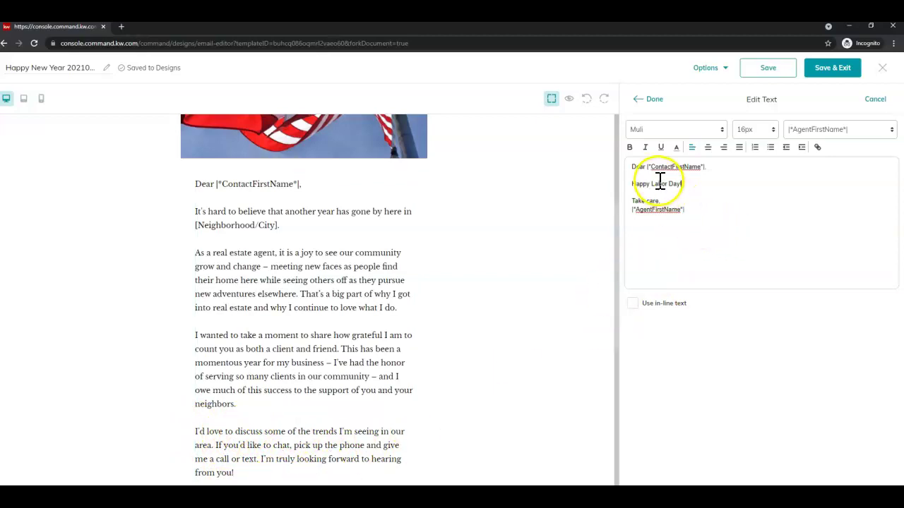
{"action": "left_click", "coordinate": [671, 129]}
{"action": "left_click", "coordinate": [754, 129]}
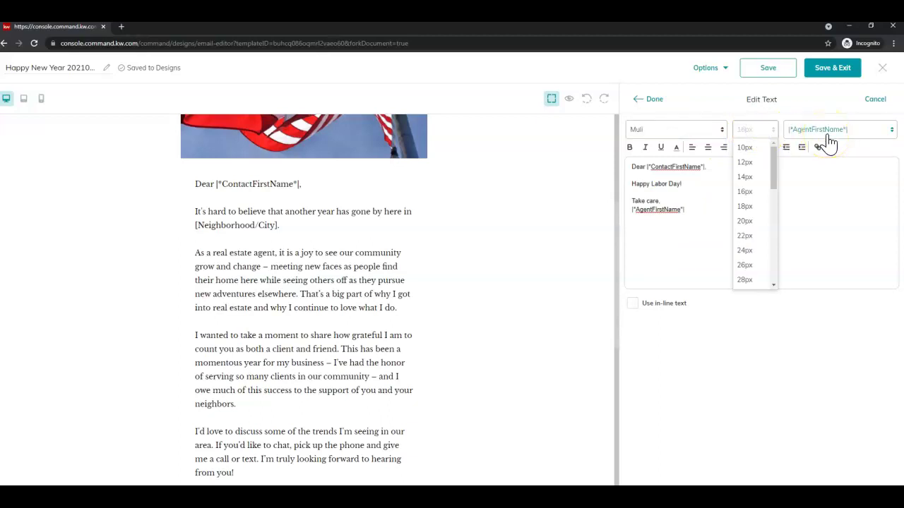
Insert AgentMobilePhone, AgentOfficePhone and AgentEmail tags on new lines after |*AgentFirstName*|, then apply the text
{"action": "left_click", "coordinate": [719, 159]}
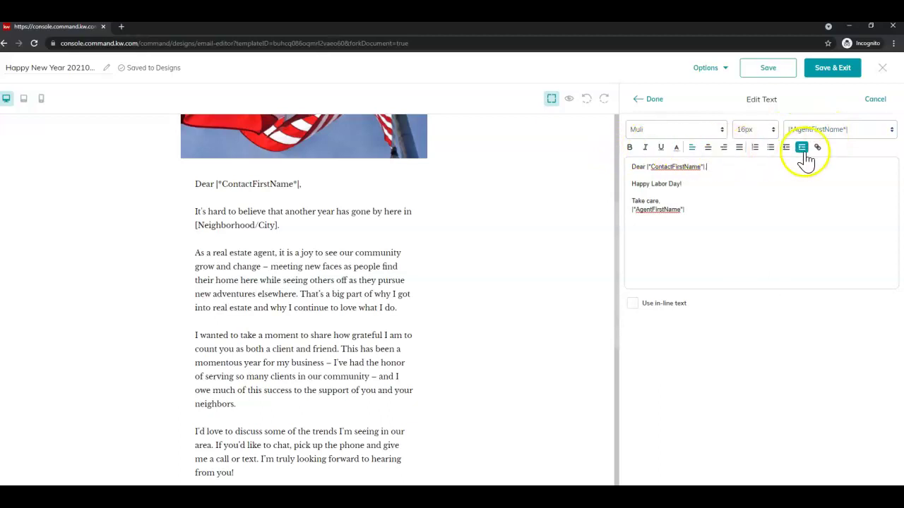
{"action": "left_click", "coordinate": [703, 212]}
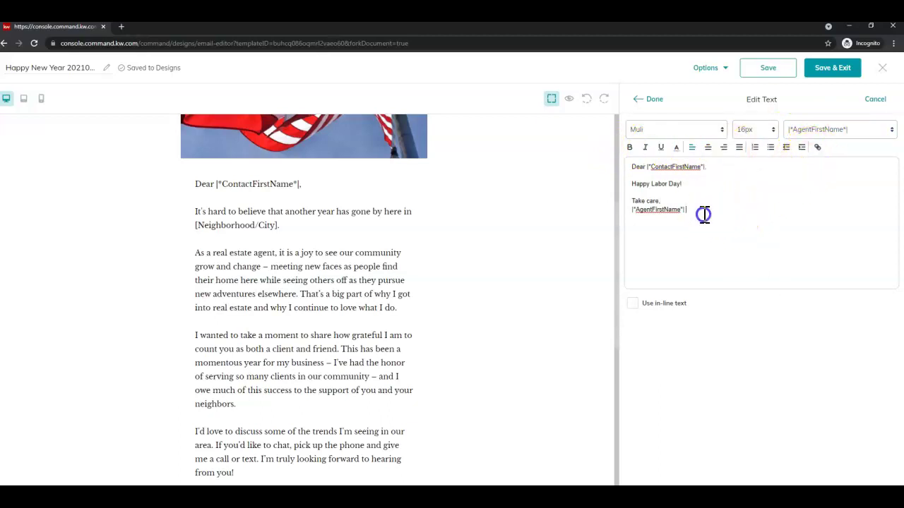
{"action": "left_click", "coordinate": [890, 130]}
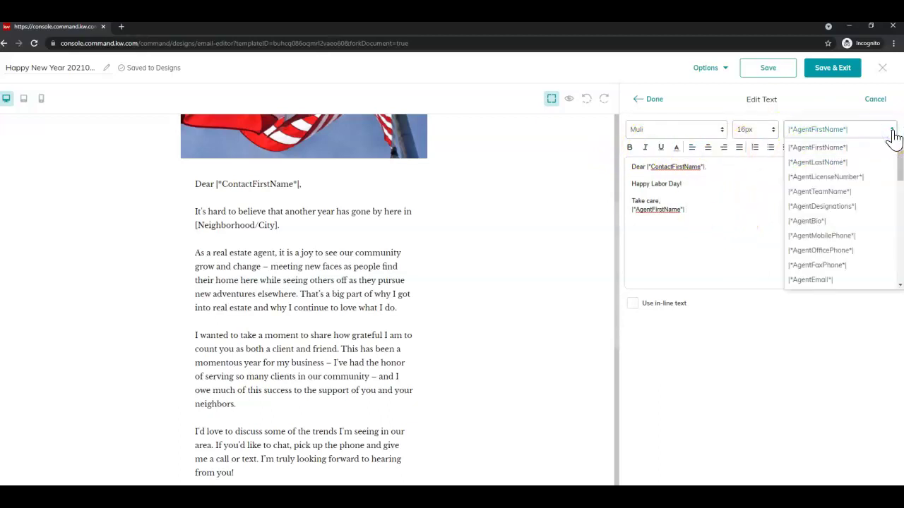
{"action": "left_click", "coordinate": [736, 216]}
{"action": "left_click", "coordinate": [833, 132]}
{"action": "left_click", "coordinate": [859, 236]}
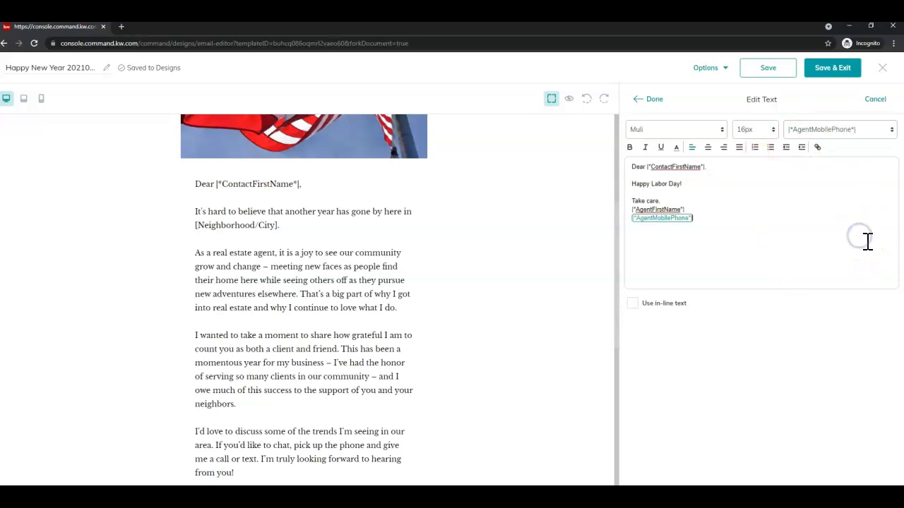
{"action": "left_click_drag", "start_coordinate": [872, 134], "coordinate": [856, 259]}
{"action": "left_click", "coordinate": [855, 253]}
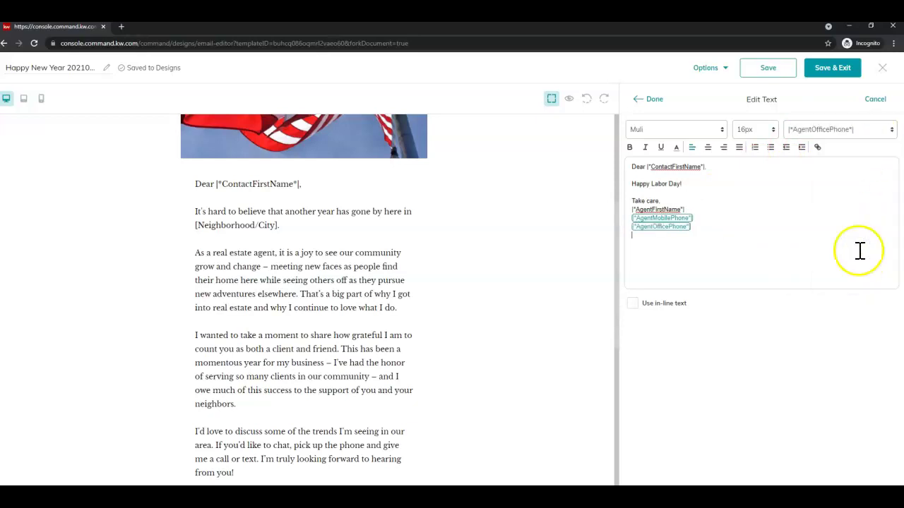
{"action": "left_click", "coordinate": [851, 131]}
{"action": "left_click", "coordinate": [860, 281]}
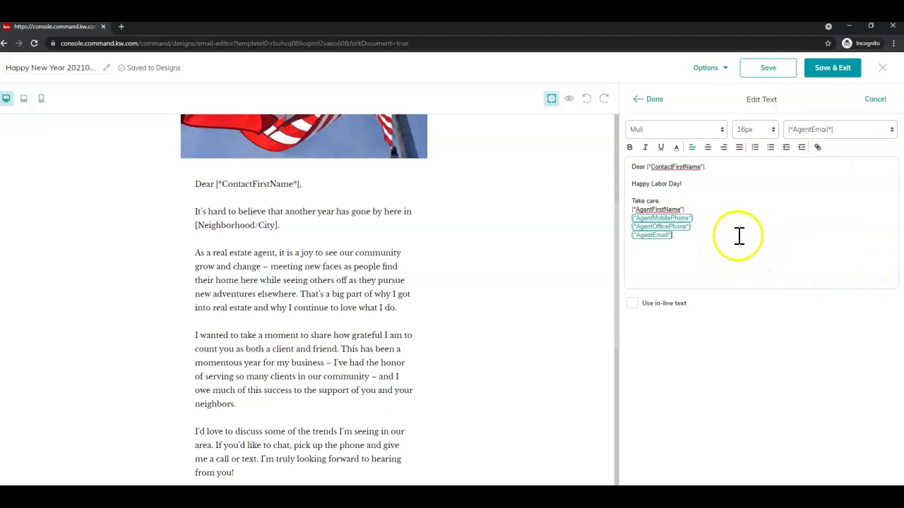
{"action": "left_click", "coordinate": [655, 106]}
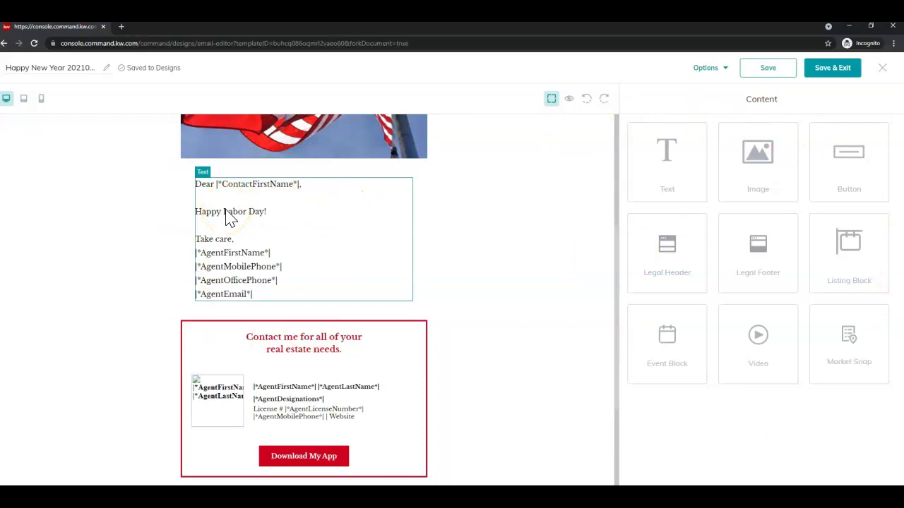
{"action": "scroll", "coordinate": [228, 218], "scroll_direction": "down", "scroll_amount": 5}
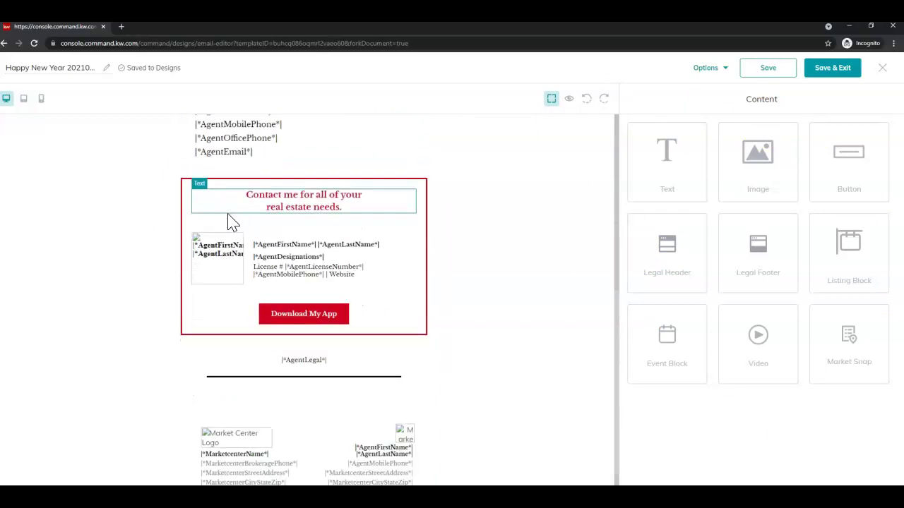
{"action": "scroll", "coordinate": [309, 344], "scroll_direction": "up", "scroll_amount": 2}
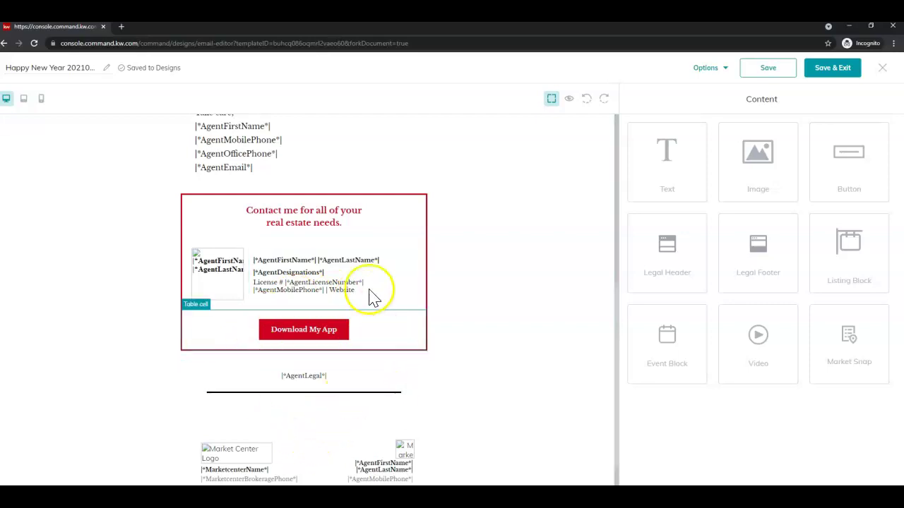
{"action": "left_click", "coordinate": [369, 223]}
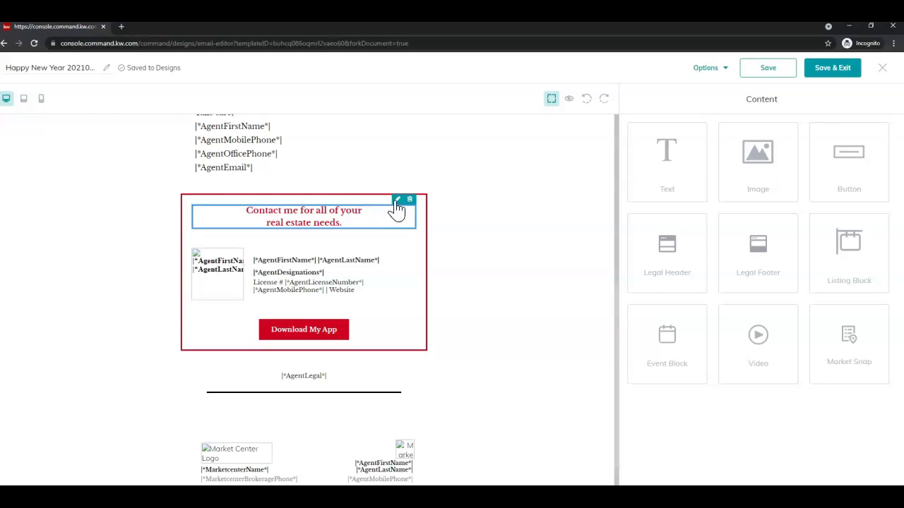
{"action": "left_click", "coordinate": [397, 201]}
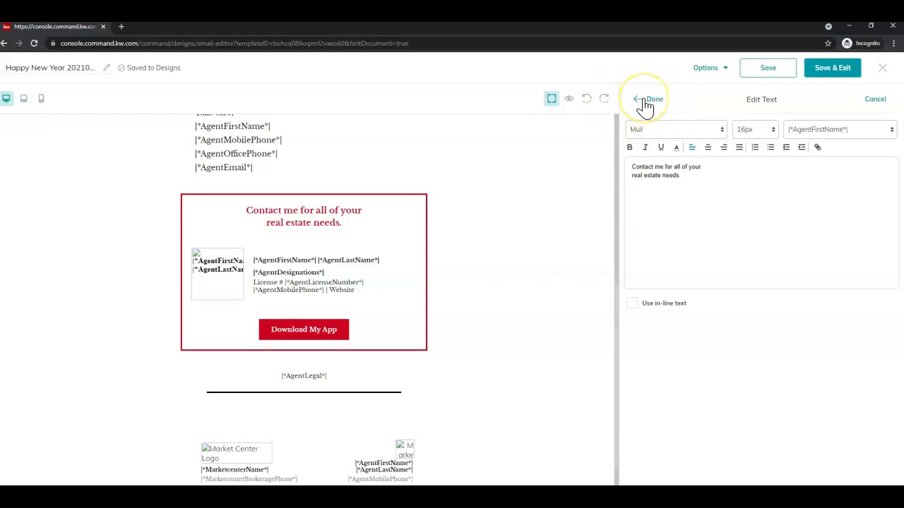
{"action": "left_click", "coordinate": [646, 102]}
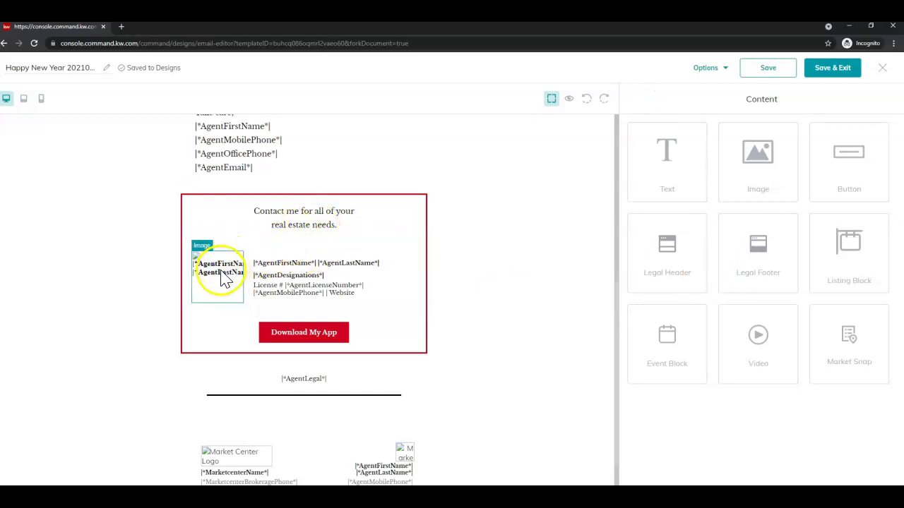
{"action": "left_click", "coordinate": [258, 272]}
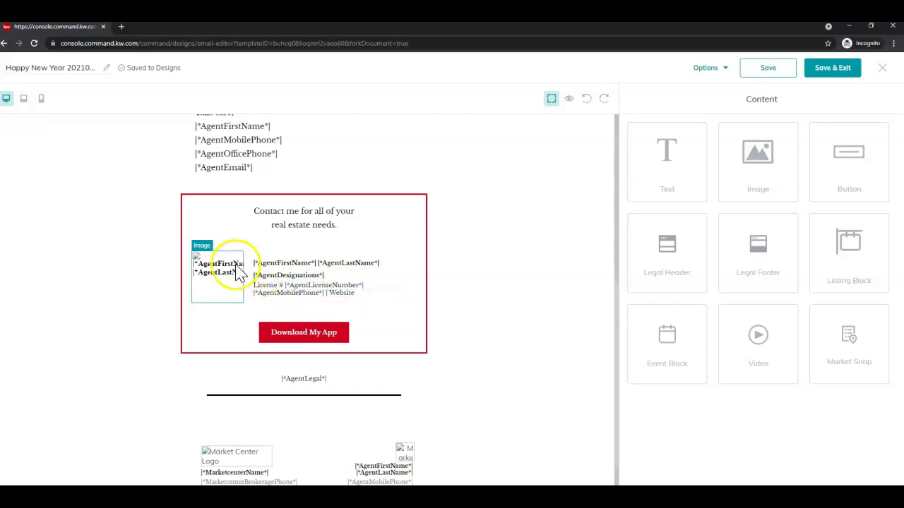
{"action": "scroll", "coordinate": [267, 359], "scroll_direction": "down", "scroll_amount": 2}
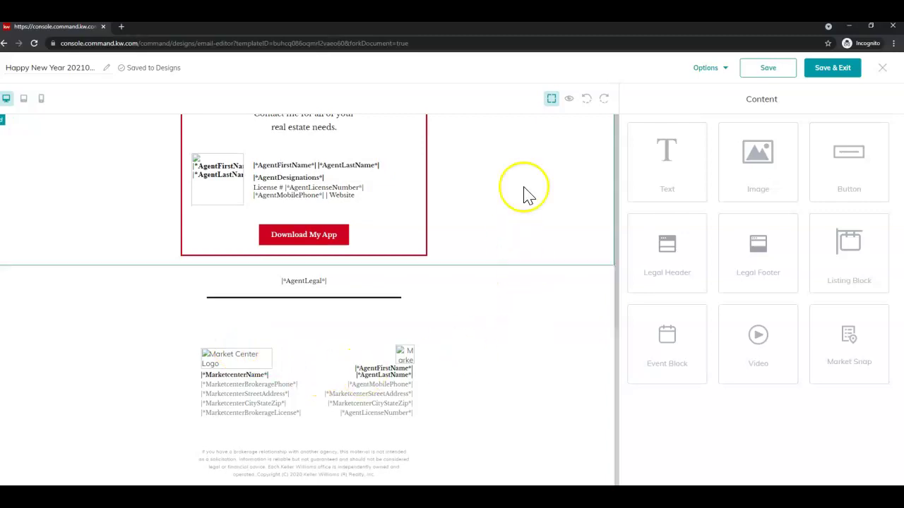
{"action": "left_click", "coordinate": [569, 100]}
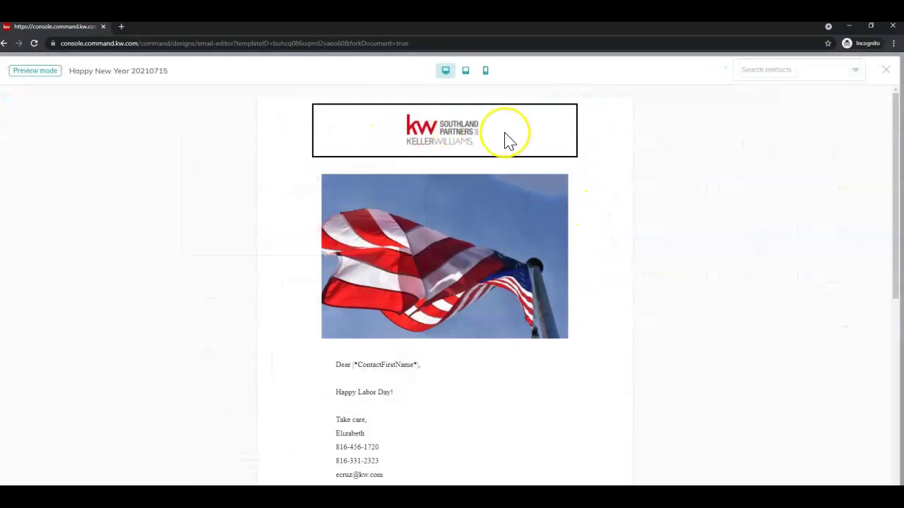
{"action": "scroll", "coordinate": [505, 170], "scroll_direction": "down", "scroll_amount": 2}
{"action": "scroll", "coordinate": [417, 211], "scroll_direction": "down", "scroll_amount": 1}
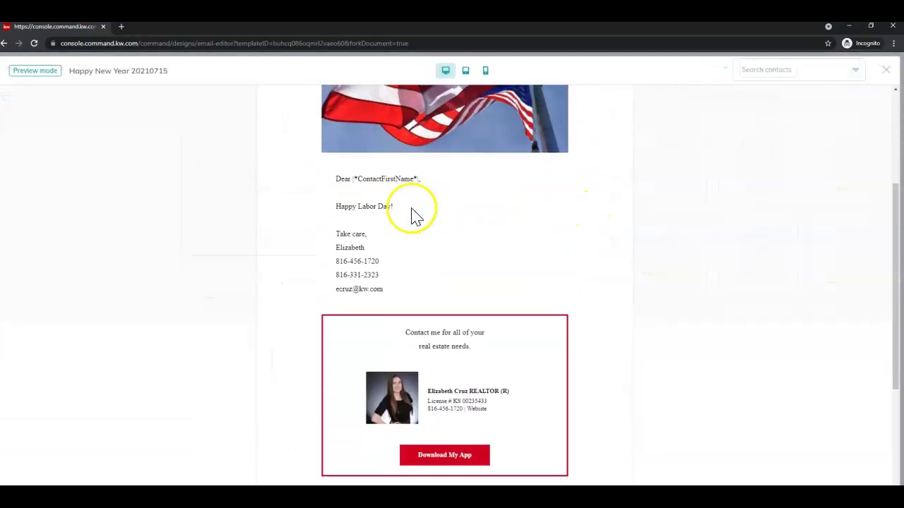
{"action": "scroll", "coordinate": [415, 216], "scroll_direction": "down", "scroll_amount": 3}
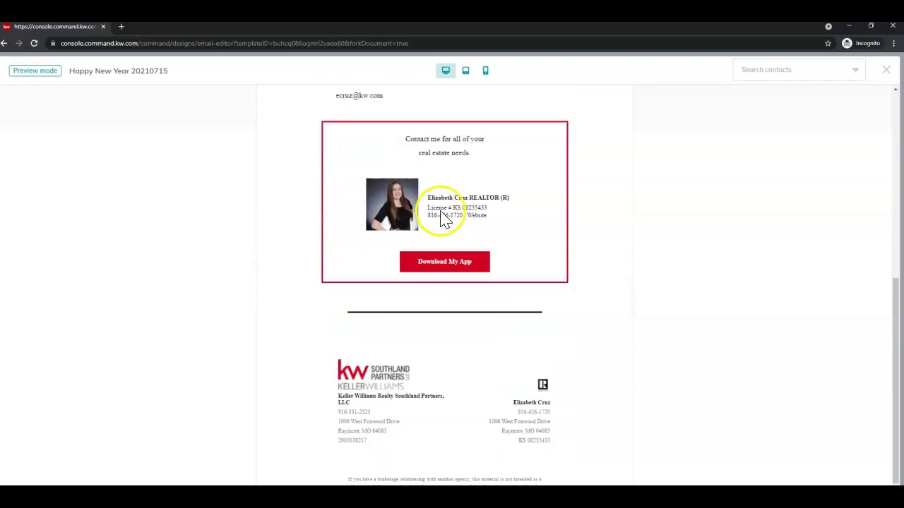
{"action": "scroll", "coordinate": [431, 309], "scroll_direction": "down", "scroll_amount": 1}
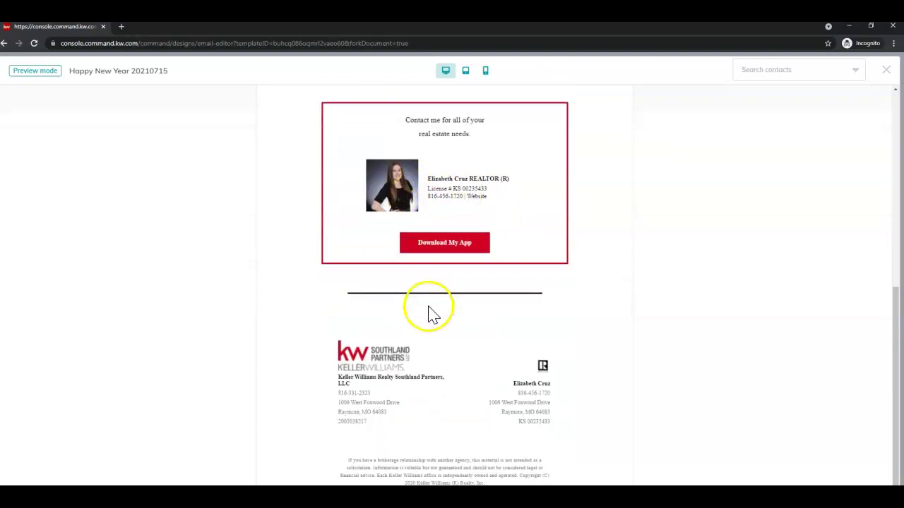
{"action": "left_click", "coordinate": [563, 340]}
{"action": "left_click", "coordinate": [528, 366]}
{"action": "left_click", "coordinate": [573, 365]}
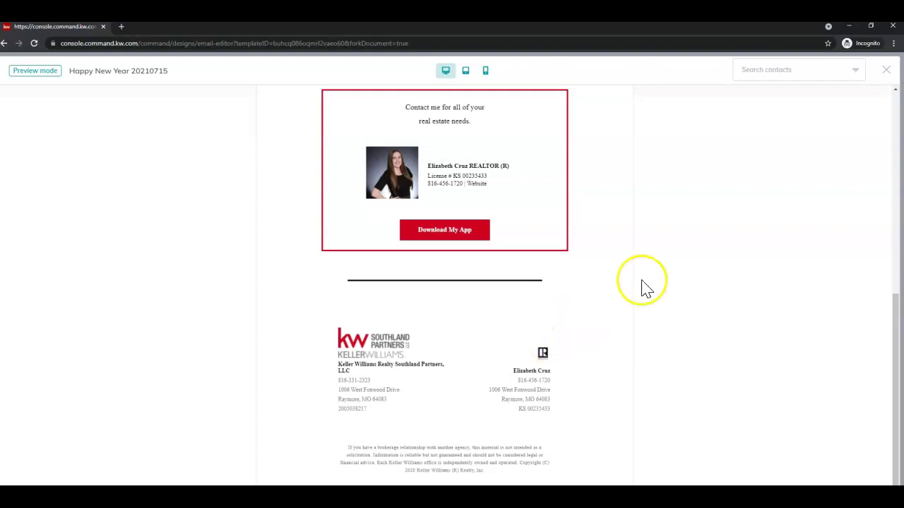
{"action": "left_click", "coordinate": [886, 70]}
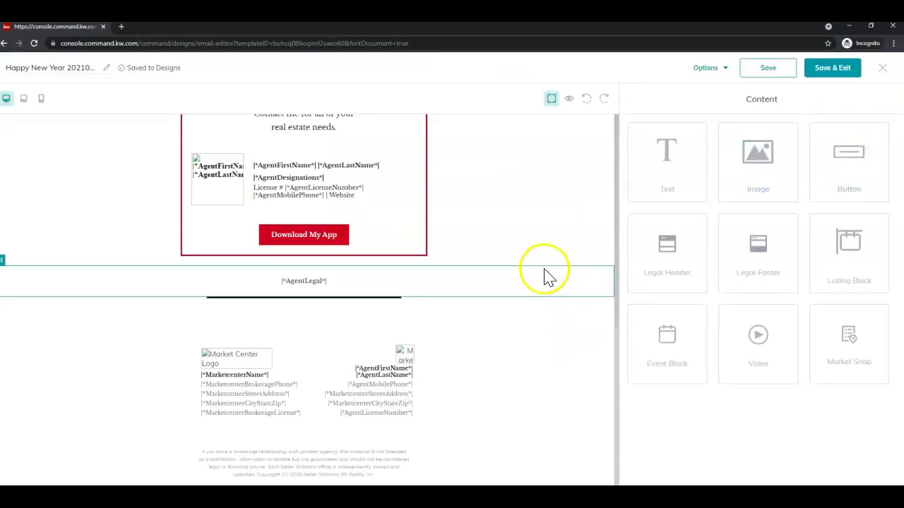
Check the design's Options menu, then Save & Exit back to the Designs library
{"action": "left_click", "coordinate": [720, 71]}
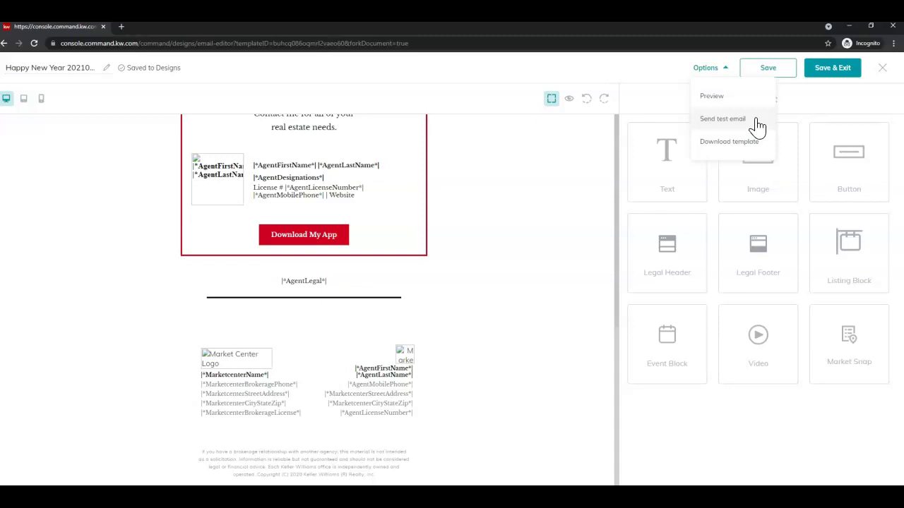
{"action": "left_click", "coordinate": [762, 147]}
{"action": "left_click", "coordinate": [850, 71]}
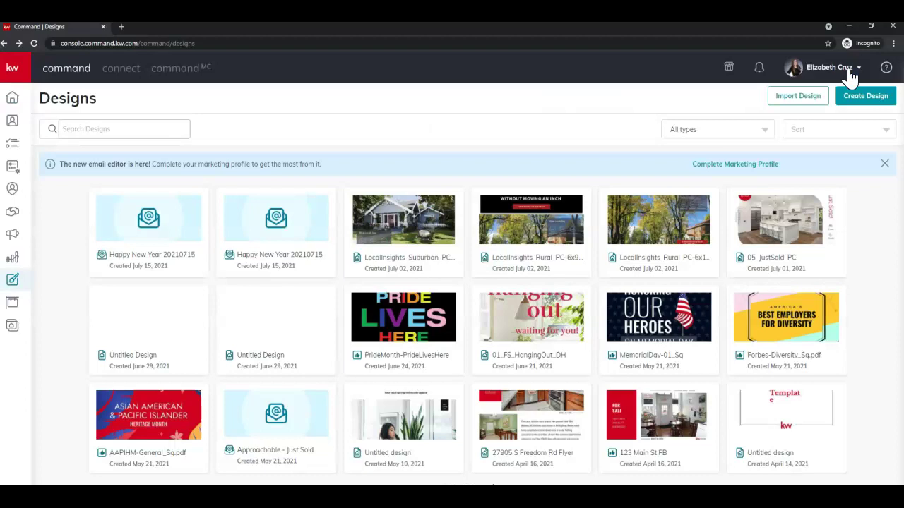
Expand the left sidebar from the kw logo and go to the Campaigns section
{"action": "mouse_move", "coordinate": [133, 236]}
{"action": "left_click", "coordinate": [164, 225]}
{"action": "left_click", "coordinate": [164, 230]}
{"action": "left_click", "coordinate": [162, 237]}
{"action": "left_click", "coordinate": [12, 239]}
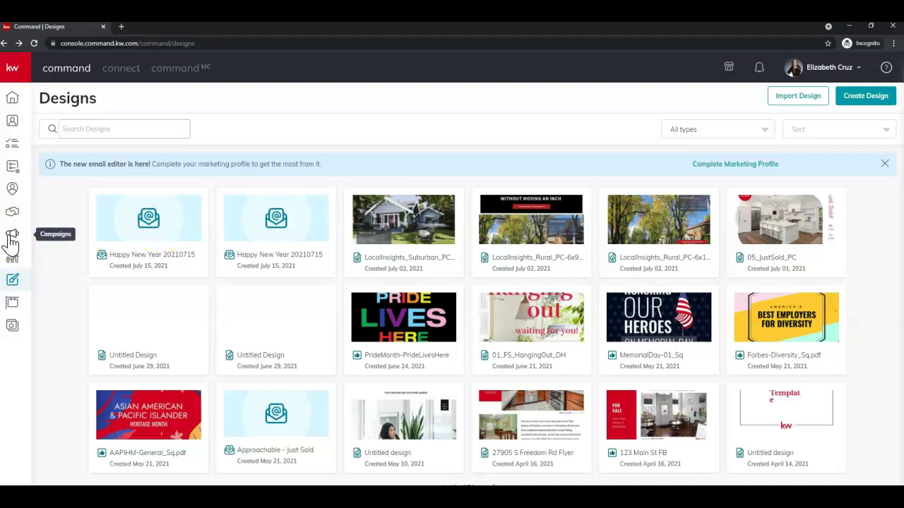
{"action": "left_click", "coordinate": [24, 70]}
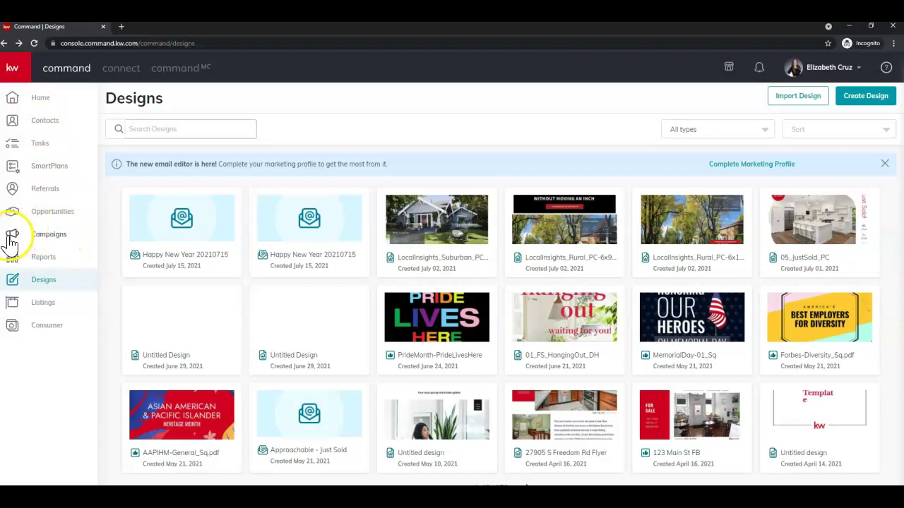
{"action": "left_click", "coordinate": [51, 243]}
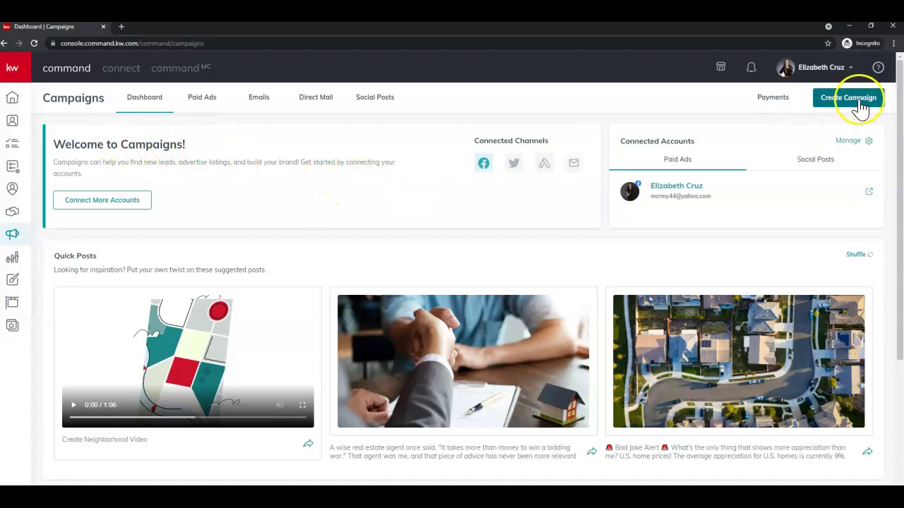
Start a new email campaign named 'Happy Labor Day 20210715'
{"action": "left_click", "coordinate": [861, 106]}
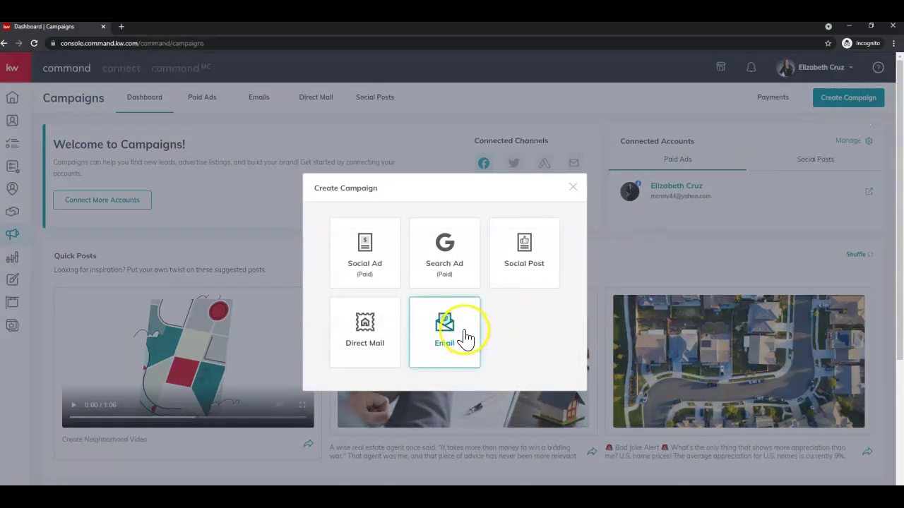
{"action": "left_click", "coordinate": [466, 338]}
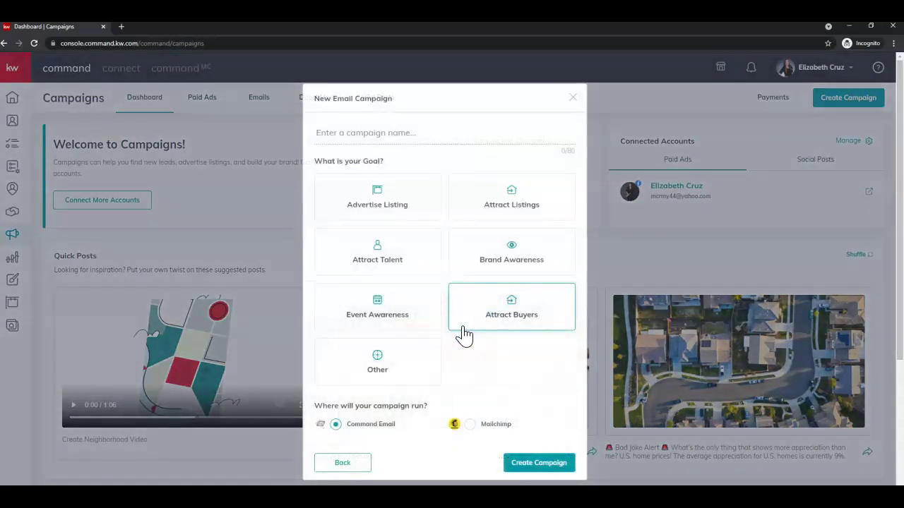
{"action": "left_click", "coordinate": [471, 302]}
{"action": "left_click", "coordinate": [465, 136]}
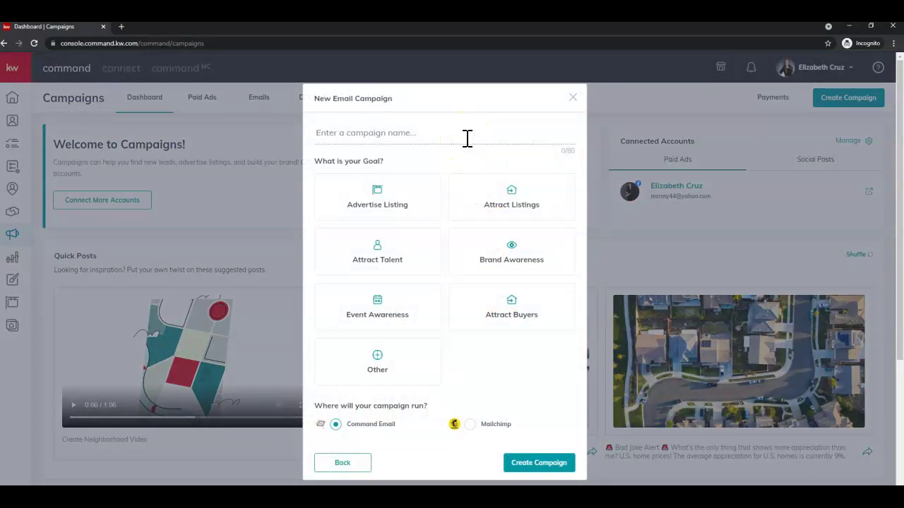
{"action": "type", "text": "Happy "}
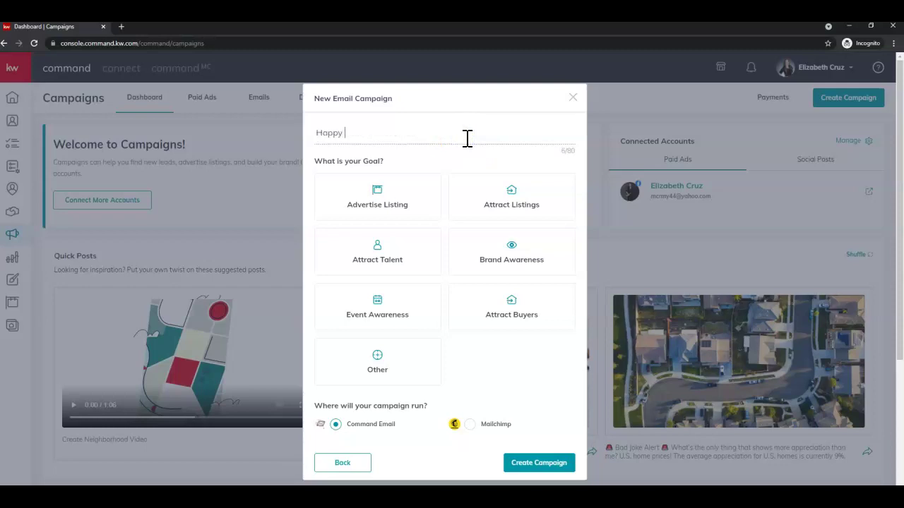
{"action": "type", "text": "Labor Day 20210715"}
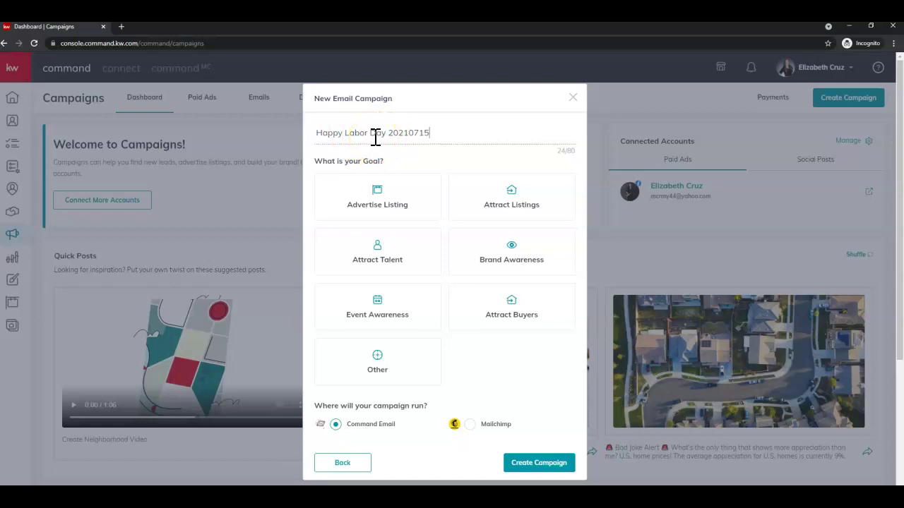
Set the campaign goal to Other, keep Command Email, and create the campaign
{"action": "left_click", "coordinate": [325, 182]}
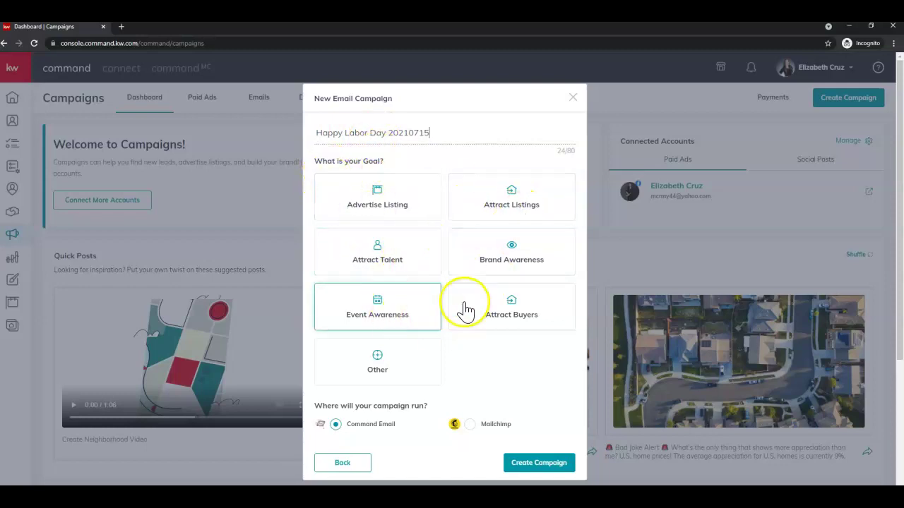
{"action": "left_click", "coordinate": [401, 379]}
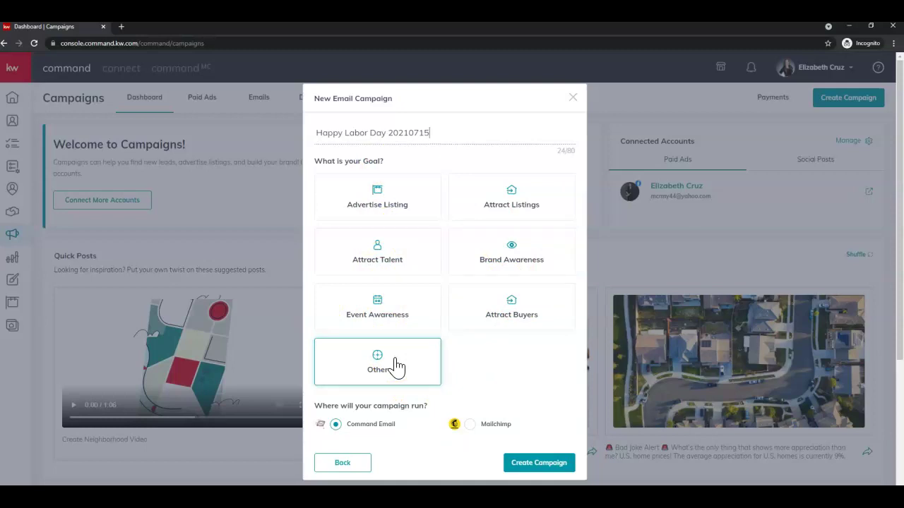
{"action": "left_click", "coordinate": [399, 362]}
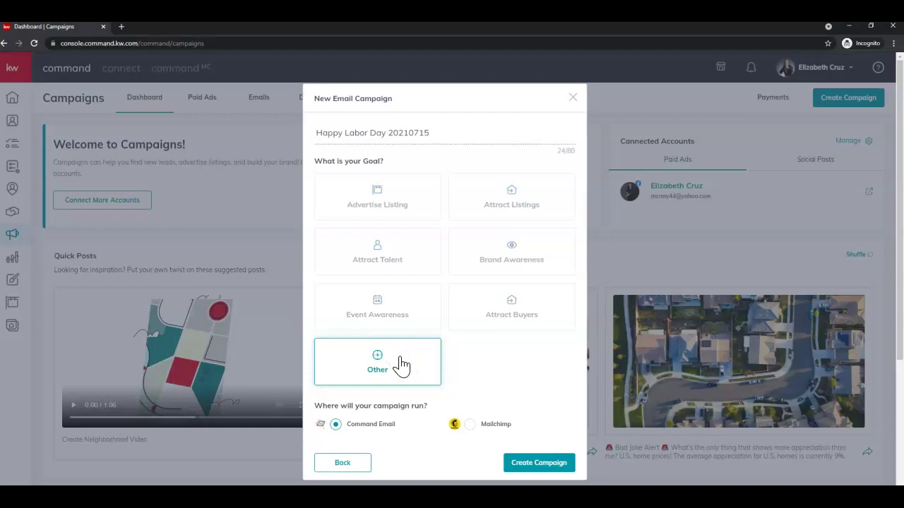
{"action": "left_click", "coordinate": [324, 407]}
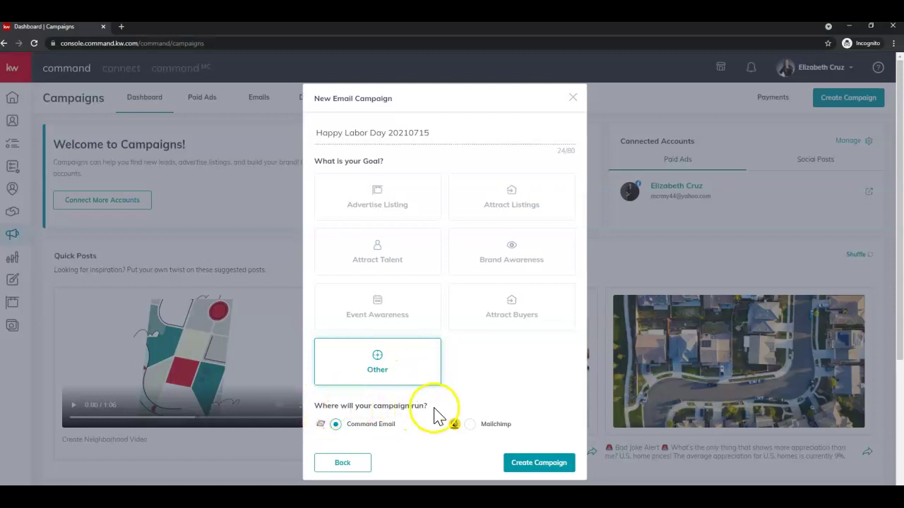
{"action": "left_click", "coordinate": [403, 438]}
{"action": "left_click", "coordinate": [409, 439]}
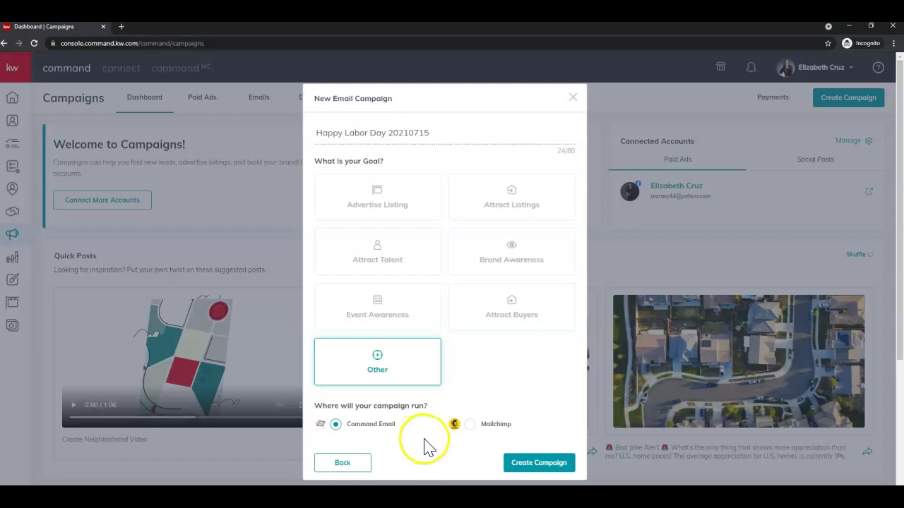
{"action": "left_click", "coordinate": [569, 468]}
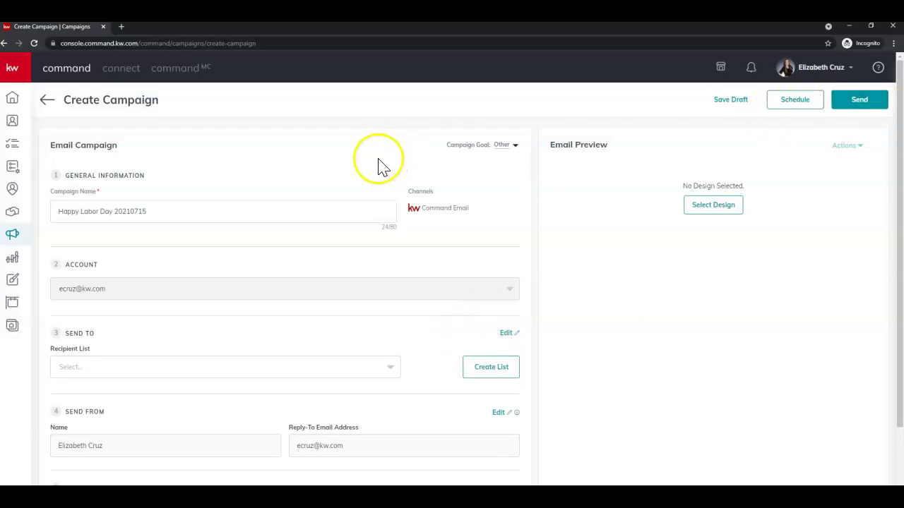
{"action": "left_click", "coordinate": [515, 146]}
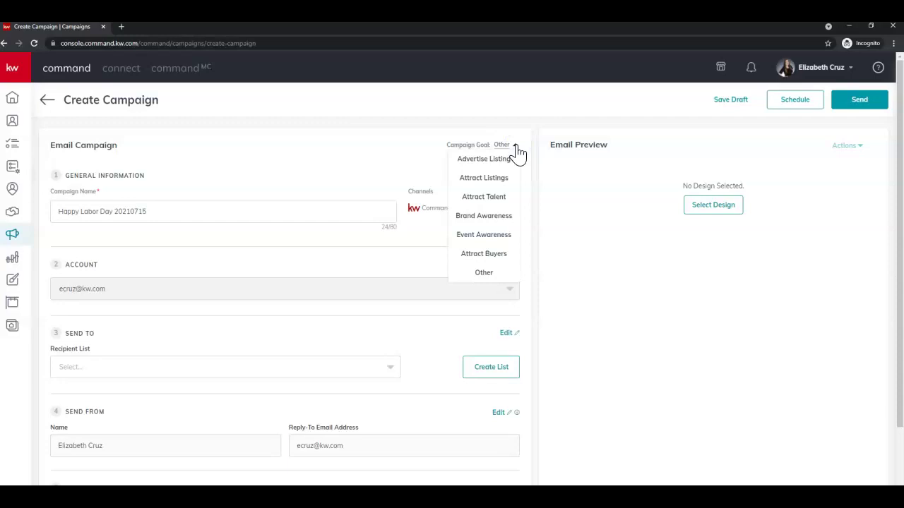
{"action": "left_click", "coordinate": [515, 146]}
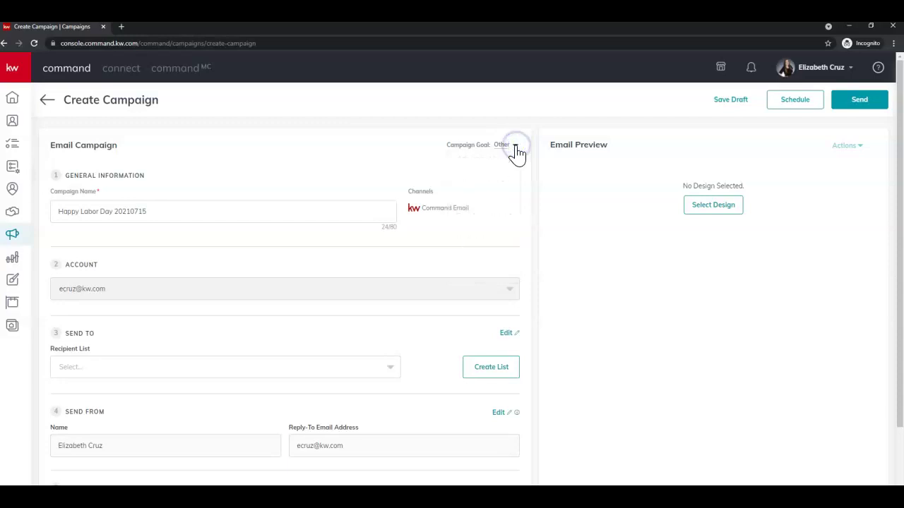
{"action": "left_click", "coordinate": [192, 218]}
{"action": "scroll", "coordinate": [198, 221], "scroll_direction": "down", "scroll_amount": 1}
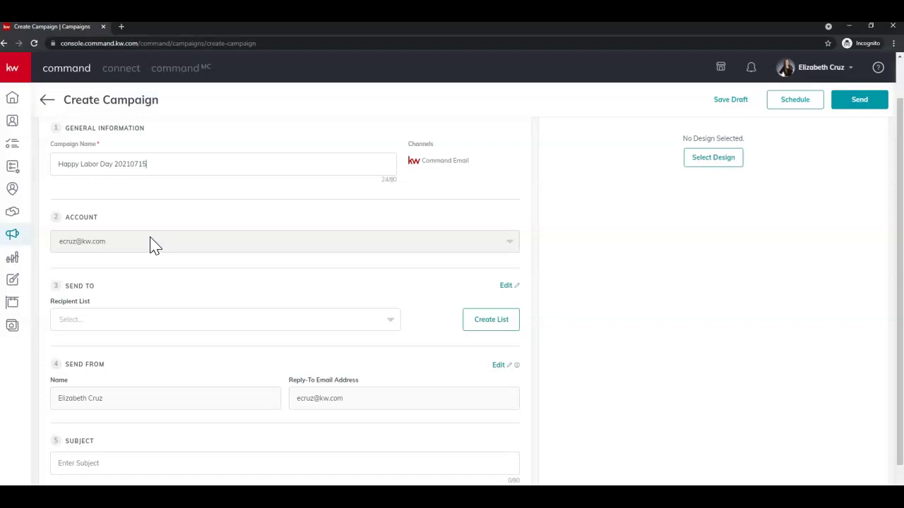
{"action": "left_click", "coordinate": [799, 70]}
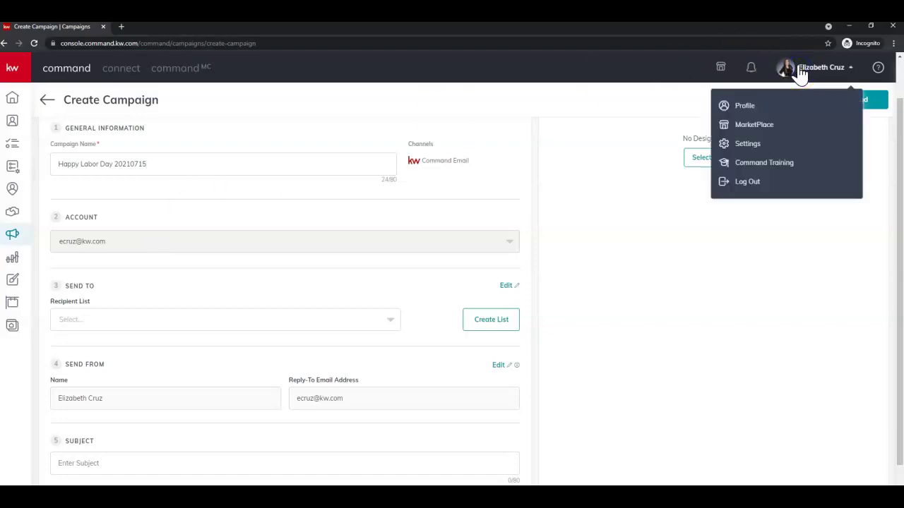
{"action": "left_click", "coordinate": [812, 150]}
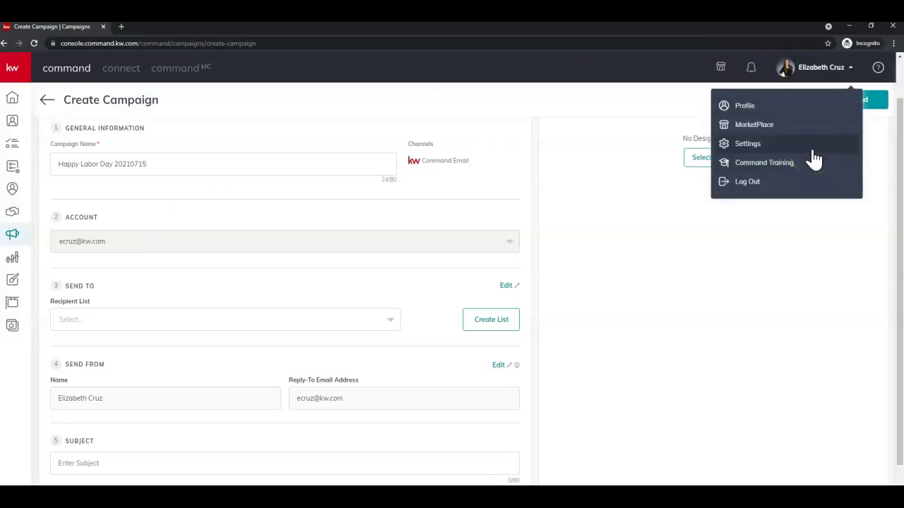
{"action": "scroll", "coordinate": [544, 145], "scroll_direction": "down", "scroll_amount": 1}
{"action": "left_click", "coordinate": [528, 185]}
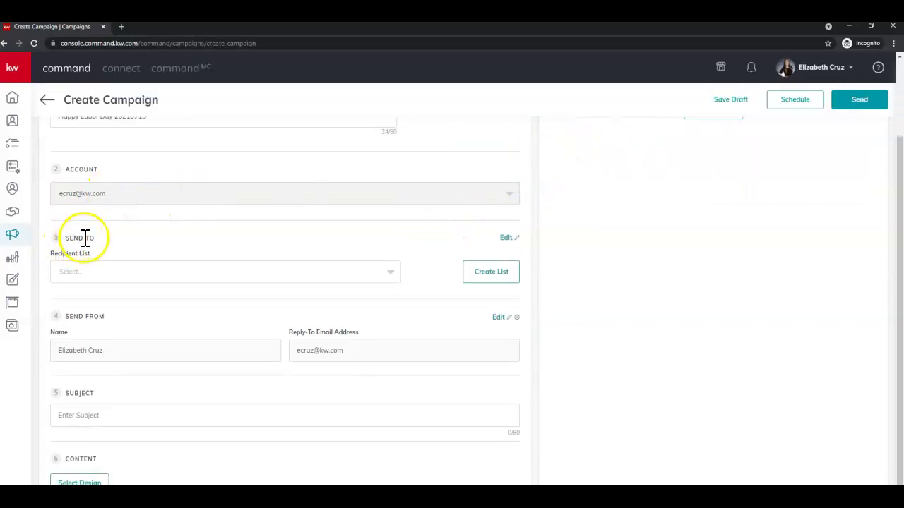
{"action": "left_click", "coordinate": [119, 283]}
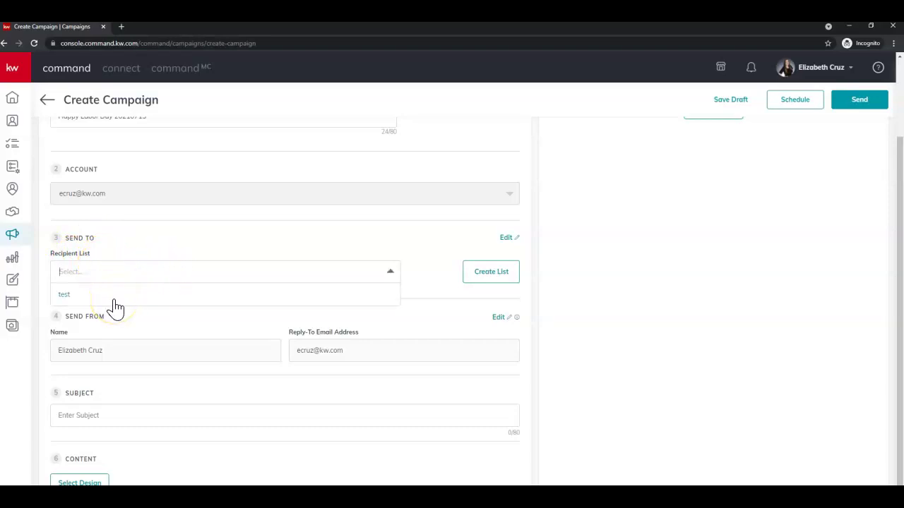
{"action": "left_click", "coordinate": [116, 277]}
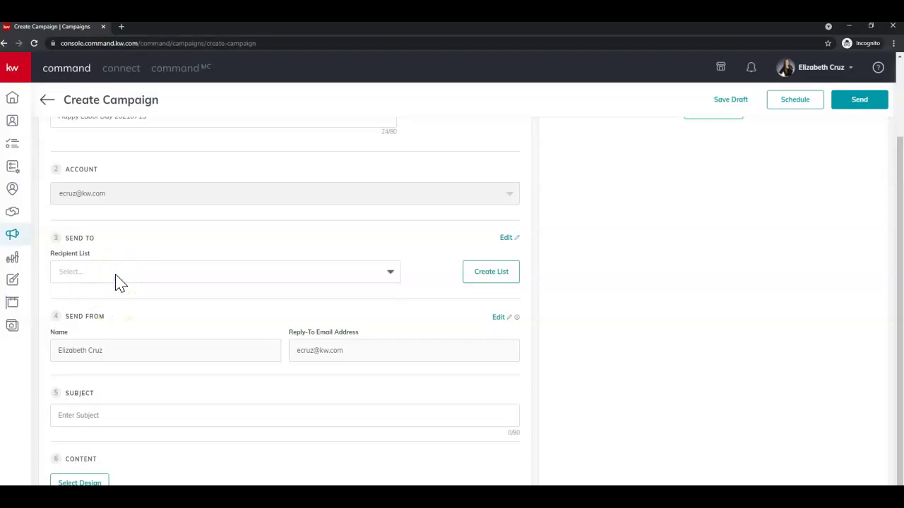
{"action": "type", "text": "g"}
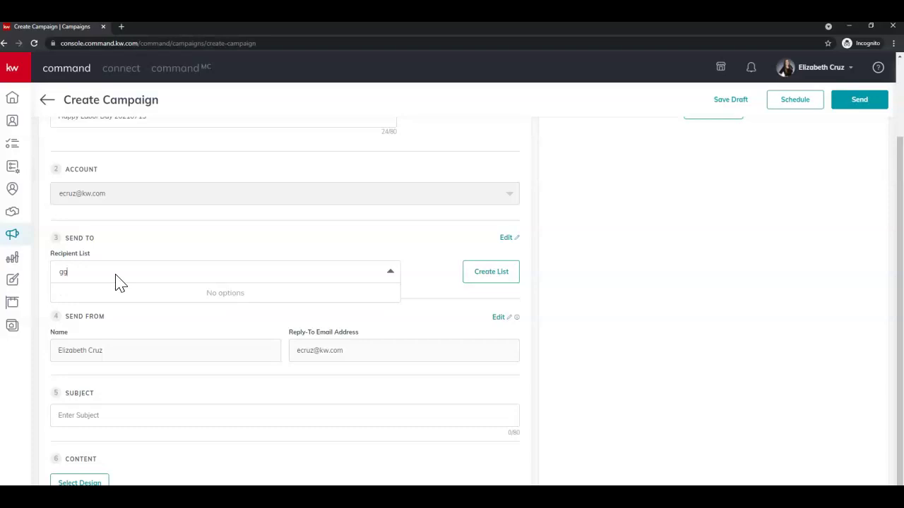
{"action": "key", "text": "BackSpace"}
Create a recipient list named Family with all contacts tagged family
{"action": "left_click", "coordinate": [490, 272]}
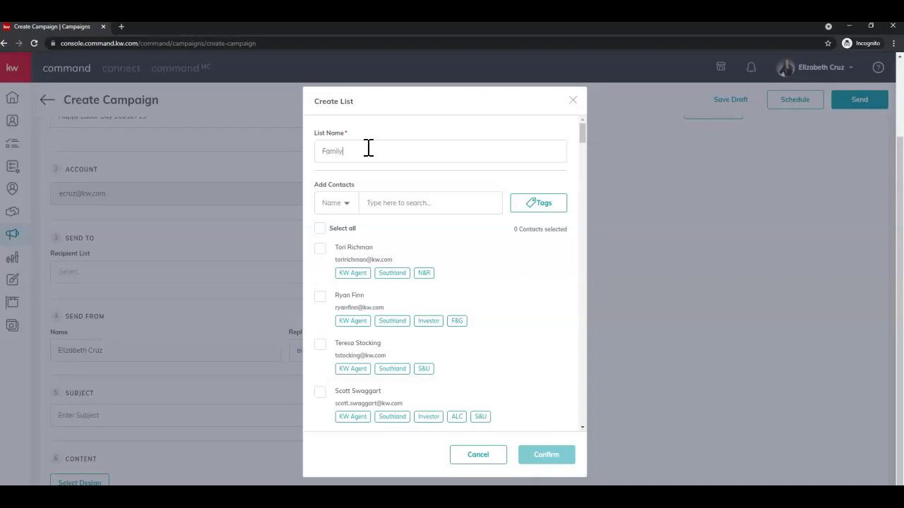
{"action": "left_click", "coordinate": [535, 205]}
{"action": "scroll", "coordinate": [522, 311], "scroll_direction": "down", "scroll_amount": 5}
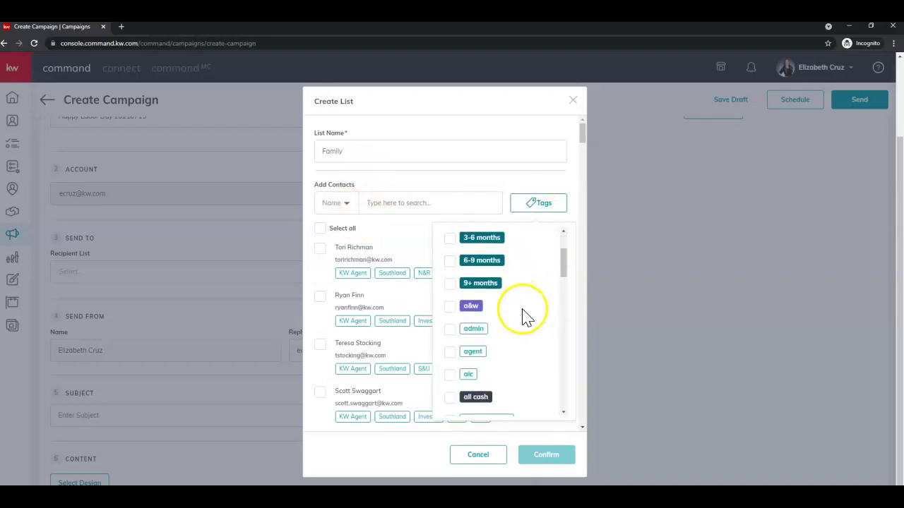
{"action": "scroll", "coordinate": [494, 321], "scroll_direction": "down", "scroll_amount": 8}
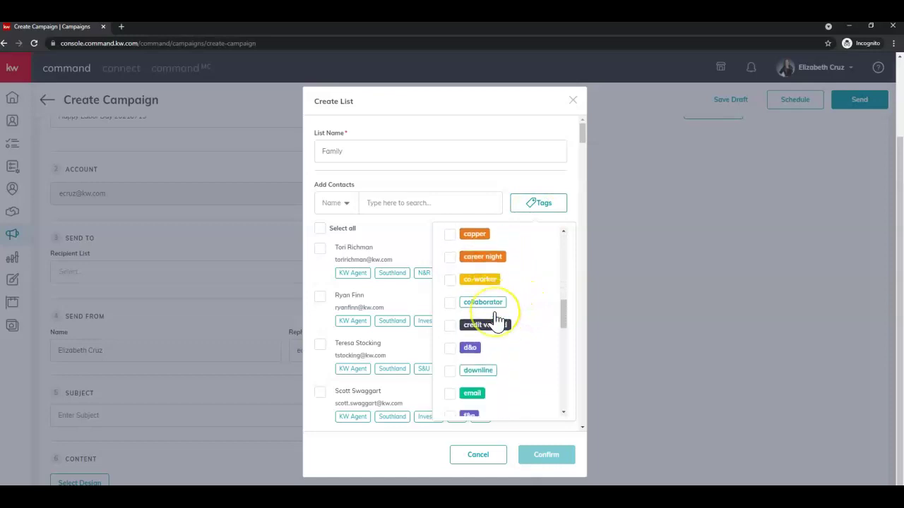
{"action": "left_click", "coordinate": [453, 309]}
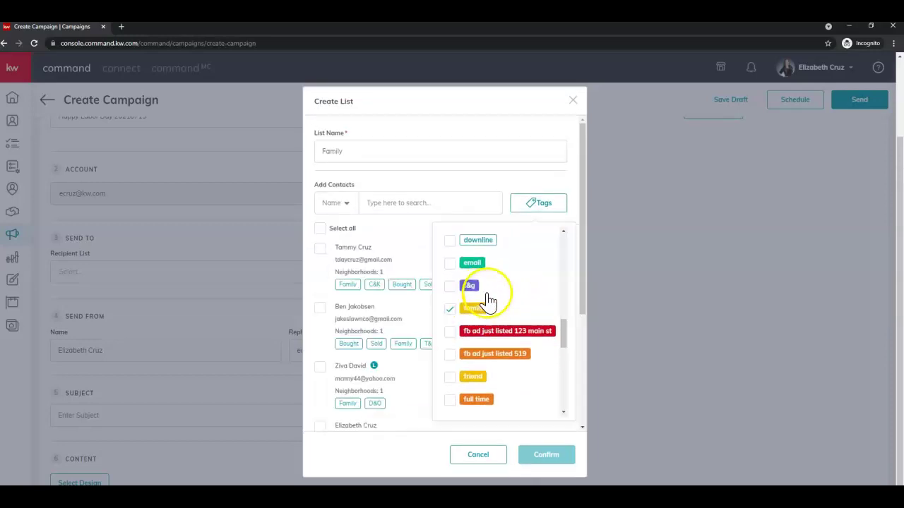
{"action": "left_click", "coordinate": [527, 205]}
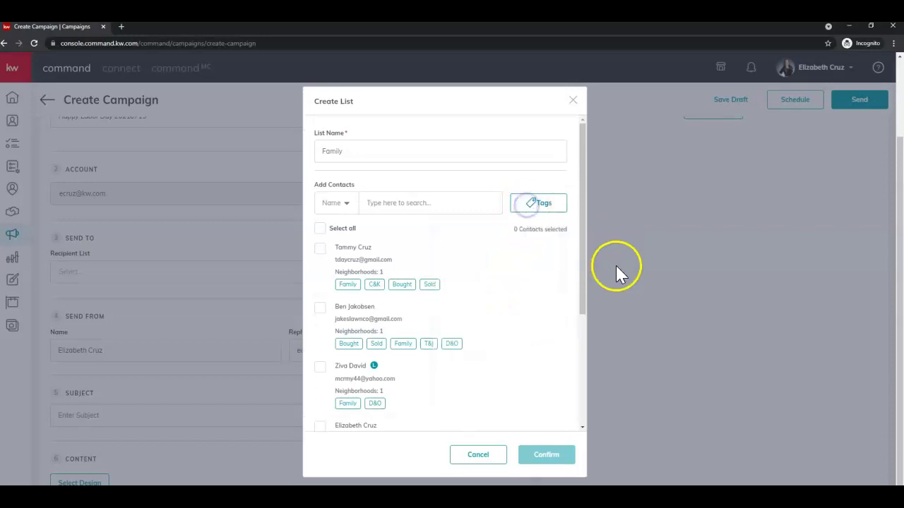
{"action": "left_click", "coordinate": [320, 228]}
{"action": "left_click", "coordinate": [558, 457]}
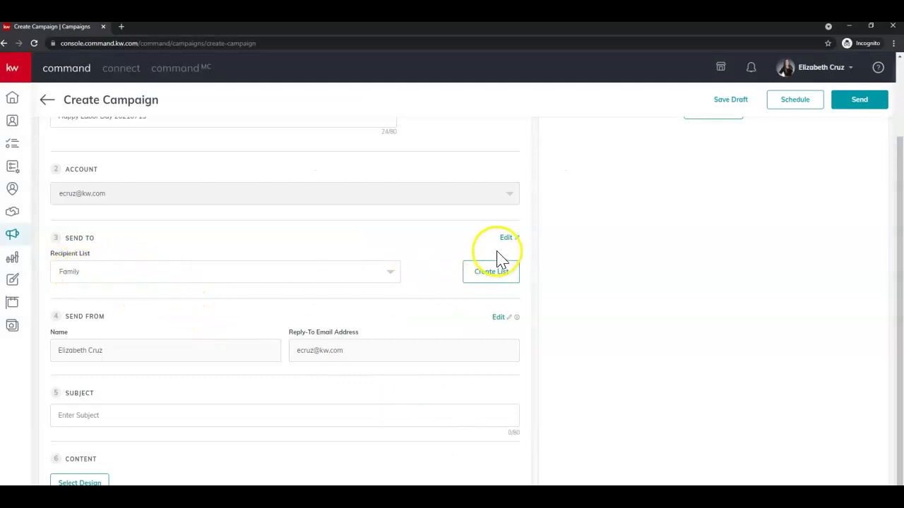
Add the friend-tagged contact to the Family list and save it
{"action": "left_click", "coordinate": [506, 240]}
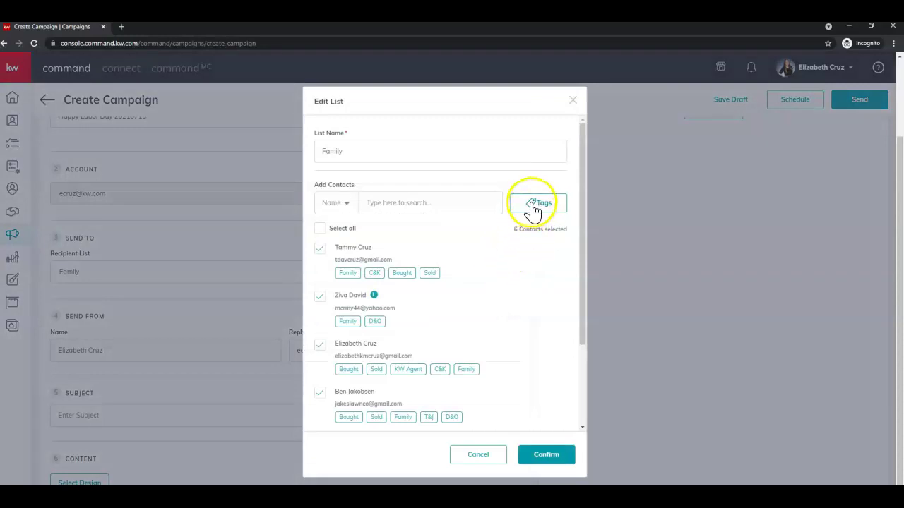
{"action": "left_click", "coordinate": [533, 208]}
{"action": "scroll", "coordinate": [519, 307], "scroll_direction": "down", "scroll_amount": 5}
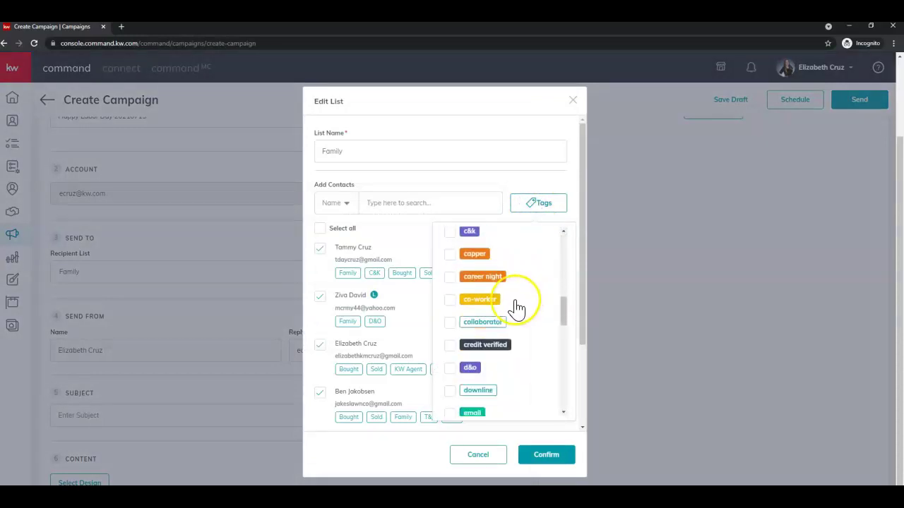
{"action": "scroll", "coordinate": [516, 309], "scroll_direction": "down", "scroll_amount": 4}
{"action": "left_click", "coordinate": [450, 280]}
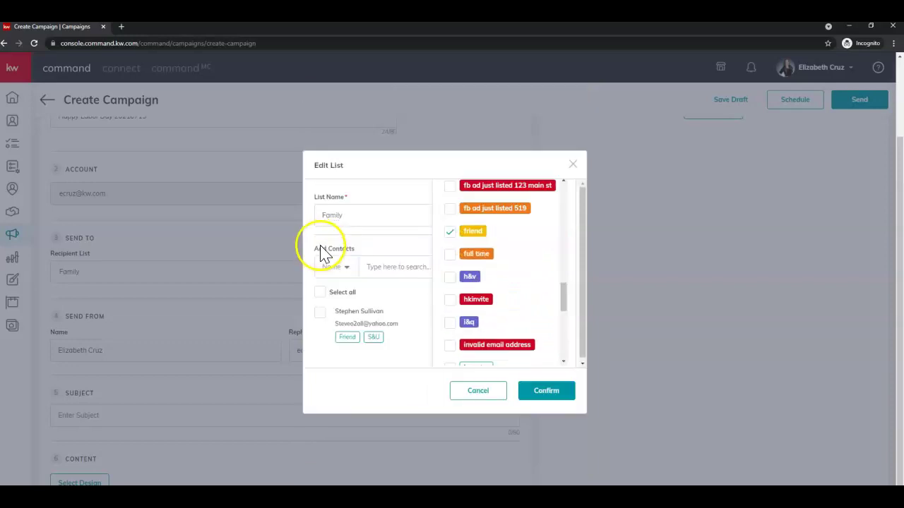
{"action": "left_click", "coordinate": [319, 292]}
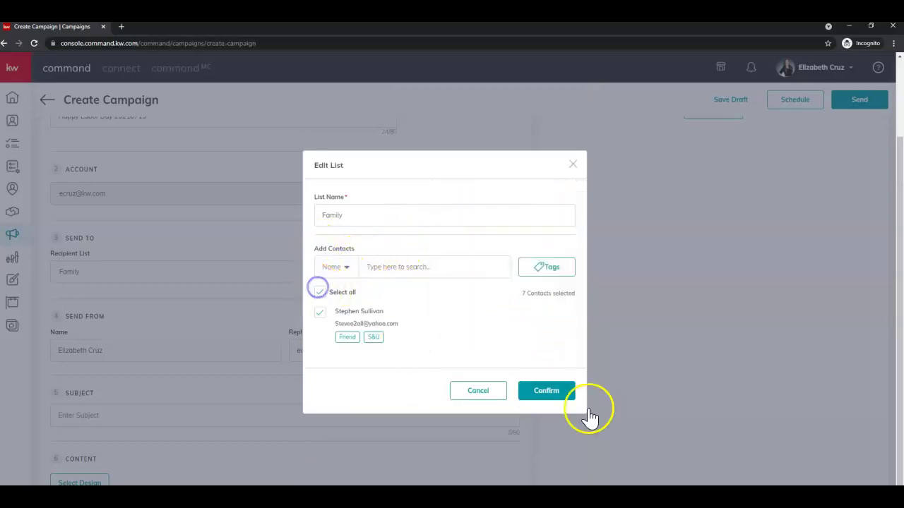
{"action": "left_click", "coordinate": [538, 391]}
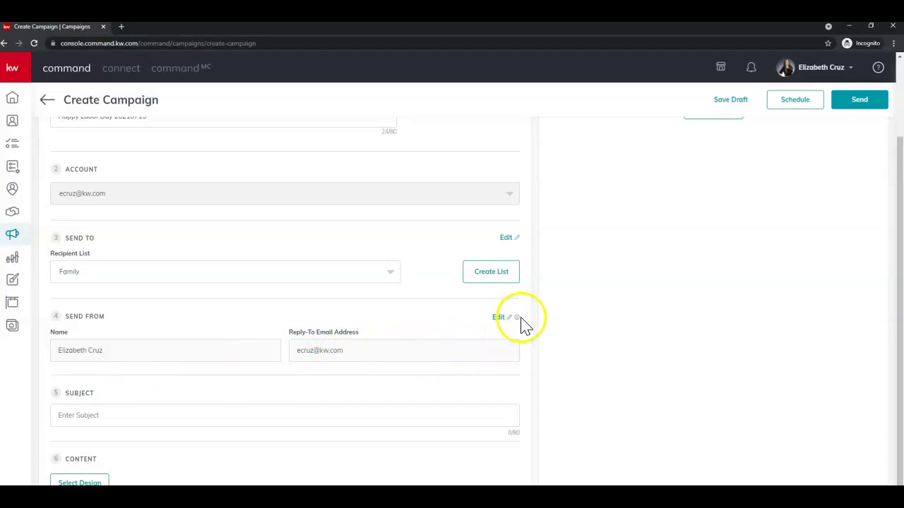
Enter 'Happy Labor Day!' in the campaign's Subject field
{"action": "mouse_move", "coordinate": [516, 317]}
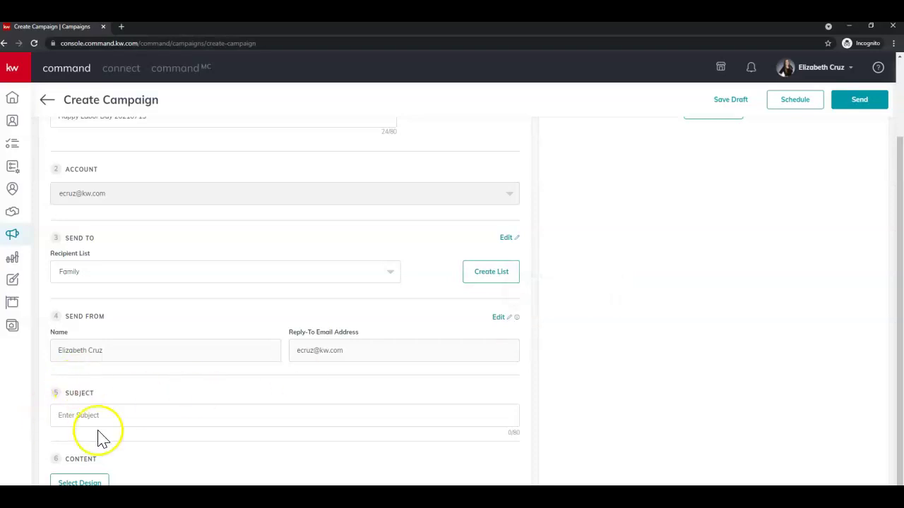
{"action": "left_click", "coordinate": [97, 418]}
{"action": "left_click", "coordinate": [101, 415]}
{"action": "left_click", "coordinate": [145, 423]}
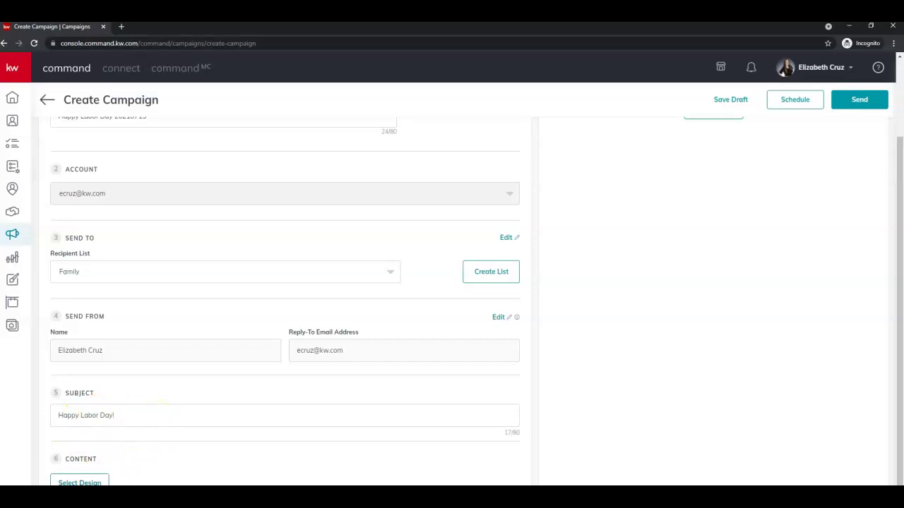
Attach the Happy New Year 20210715 template from My Templates as the design and review the preview
{"action": "left_click", "coordinate": [79, 483]}
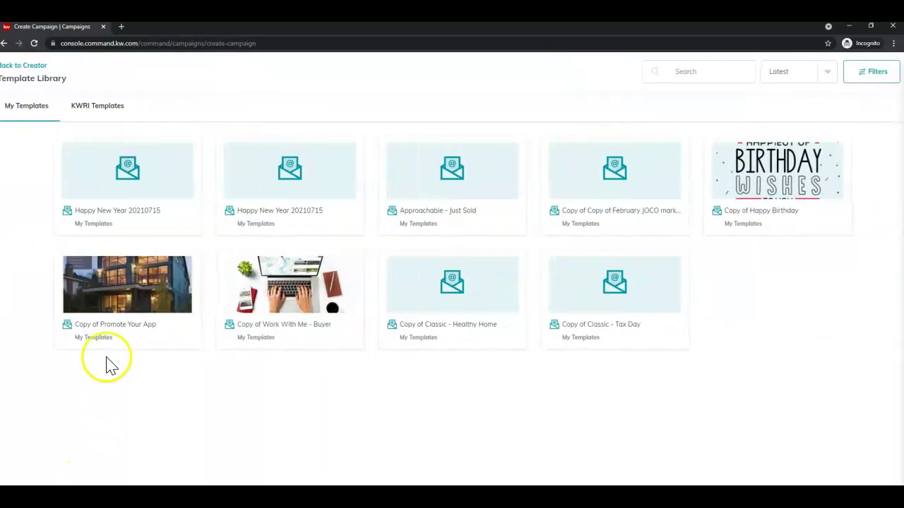
{"action": "left_click", "coordinate": [113, 175]}
{"action": "left_click", "coordinate": [117, 197]}
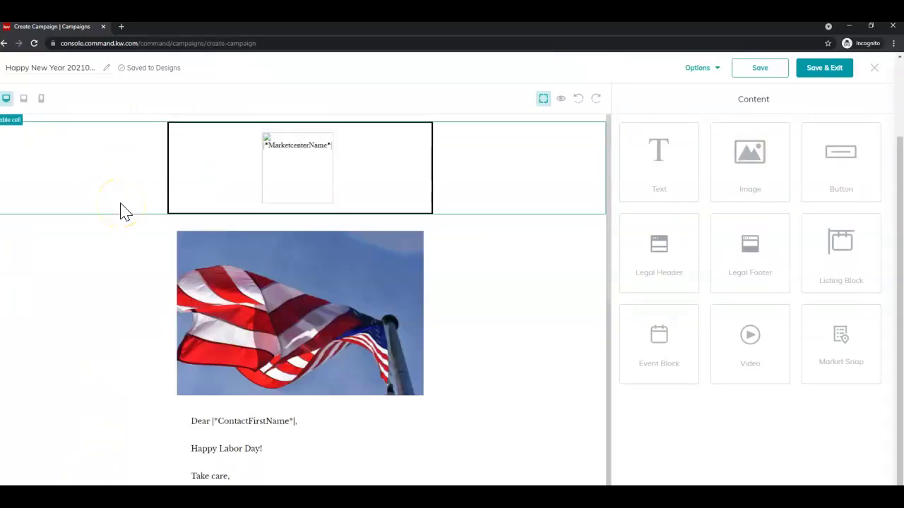
{"action": "scroll", "coordinate": [487, 396], "scroll_direction": "down", "scroll_amount": 5}
{"action": "scroll", "coordinate": [494, 395], "scroll_direction": "up", "scroll_amount": 5}
{"action": "left_click", "coordinate": [816, 67]}
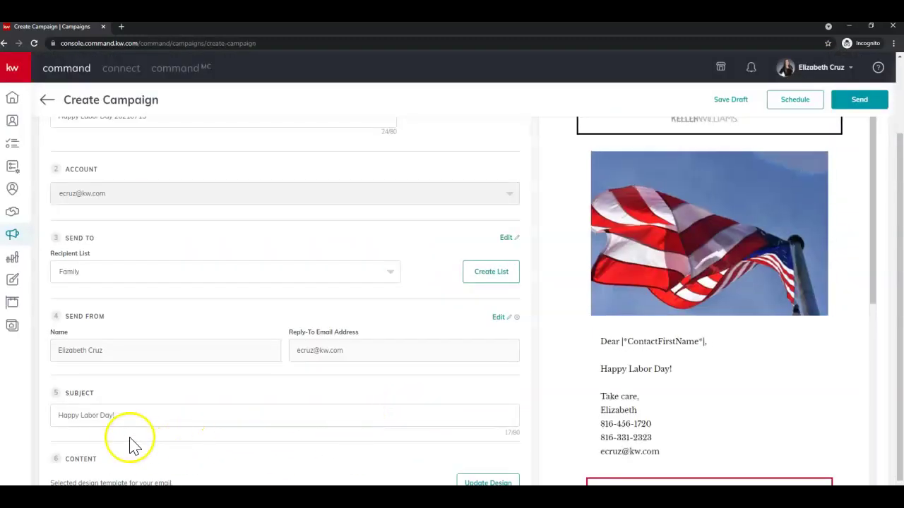
{"action": "scroll", "coordinate": [121, 462], "scroll_direction": "down", "scroll_amount": 1}
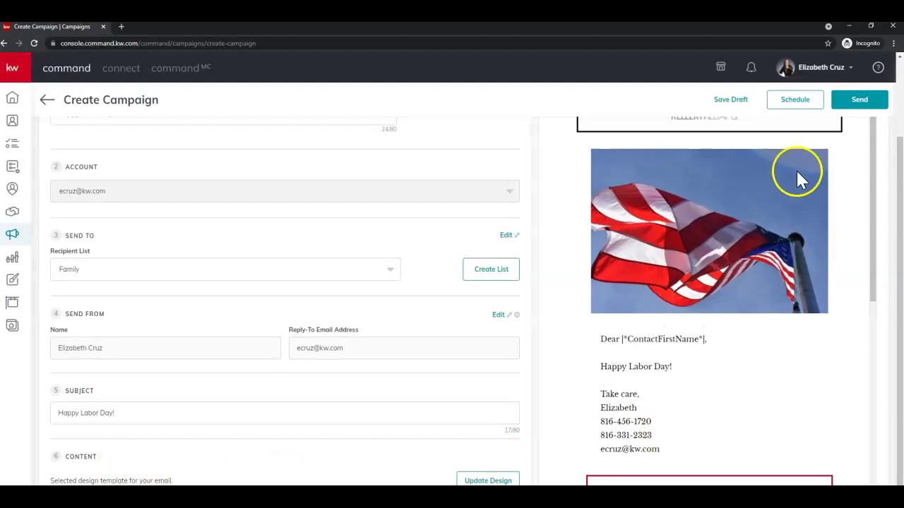
{"action": "scroll", "coordinate": [791, 364], "scroll_direction": "up", "scroll_amount": 1}
{"action": "scroll", "coordinate": [791, 363], "scroll_direction": "up", "scroll_amount": 1}
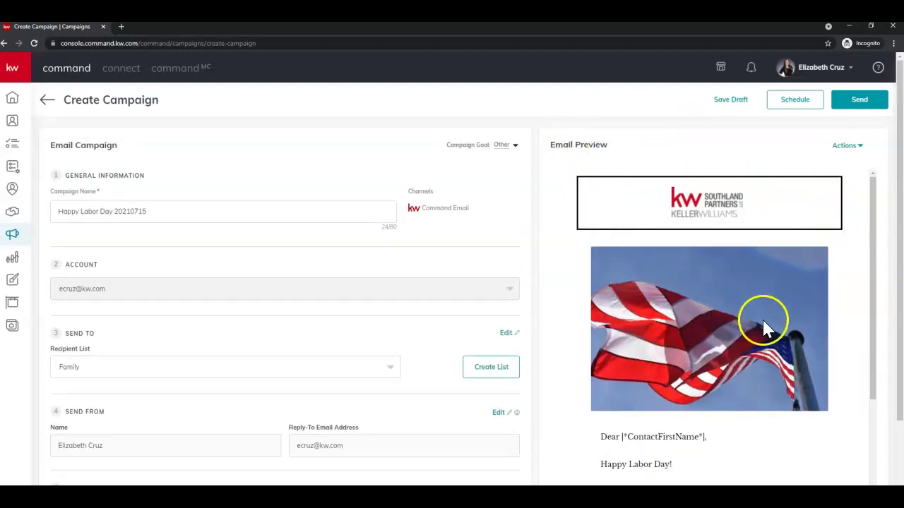
{"action": "scroll", "coordinate": [722, 448], "scroll_direction": "down", "scroll_amount": 10}
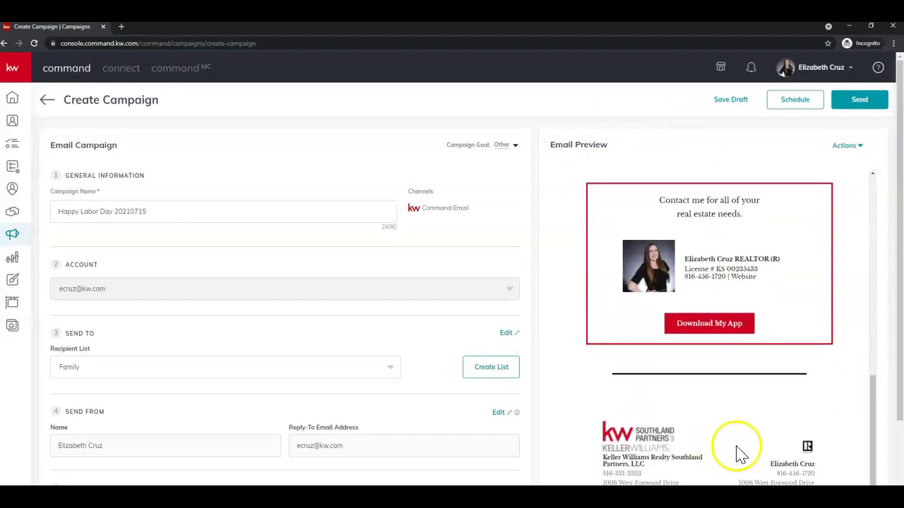
{"action": "scroll", "coordinate": [736, 451], "scroll_direction": "up", "scroll_amount": 2}
{"action": "scroll", "coordinate": [666, 332], "scroll_direction": "up", "scroll_amount": 8}
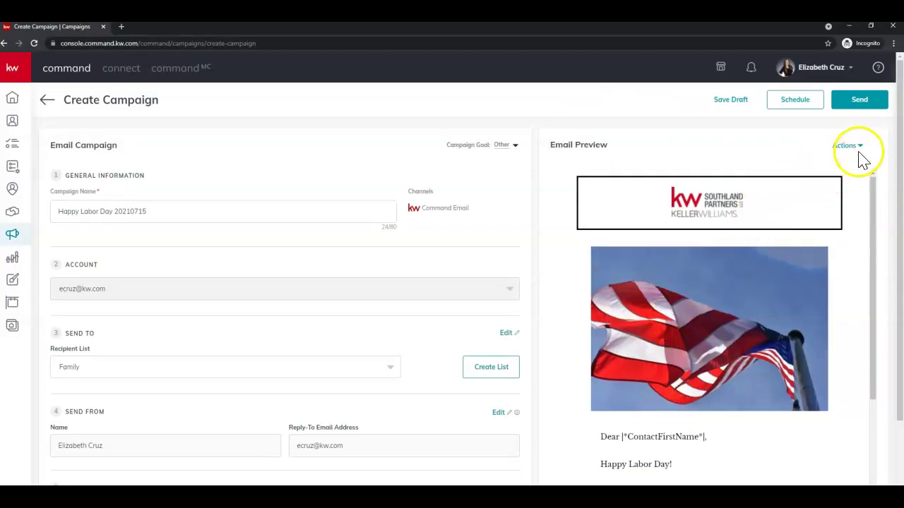
Review the Happy Labor Day email as a full-page preview, then close it
{"action": "left_click", "coordinate": [857, 147]}
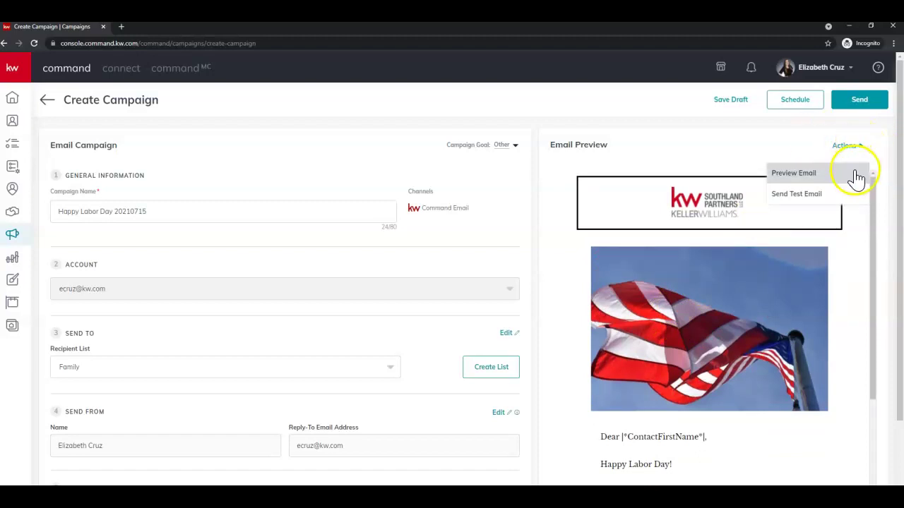
{"action": "left_click", "coordinate": [854, 174]}
{"action": "scroll", "coordinate": [731, 356], "scroll_direction": "down", "scroll_amount": 6}
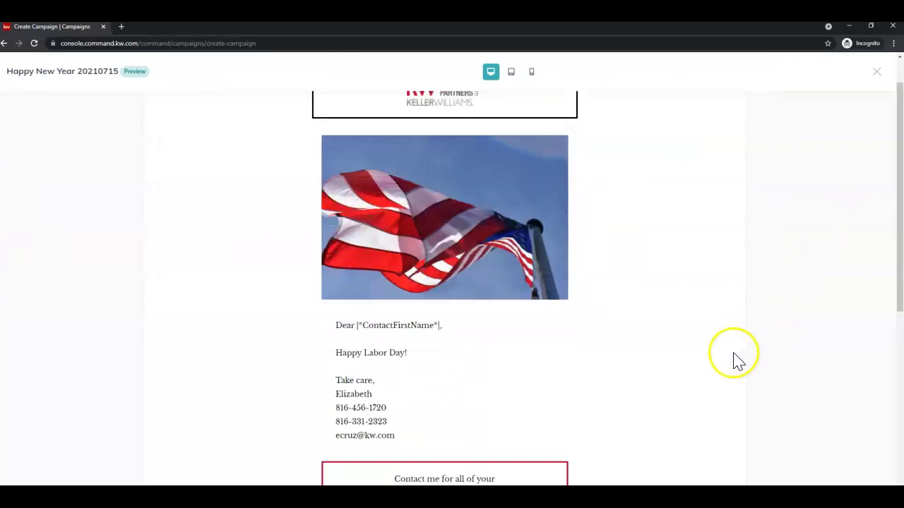
{"action": "scroll", "coordinate": [721, 353], "scroll_direction": "up", "scroll_amount": 6}
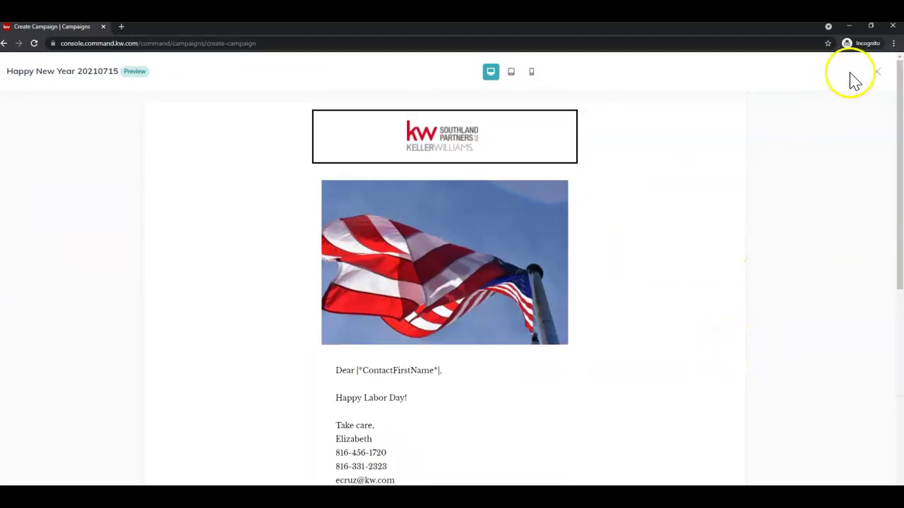
{"action": "left_click", "coordinate": [876, 71]}
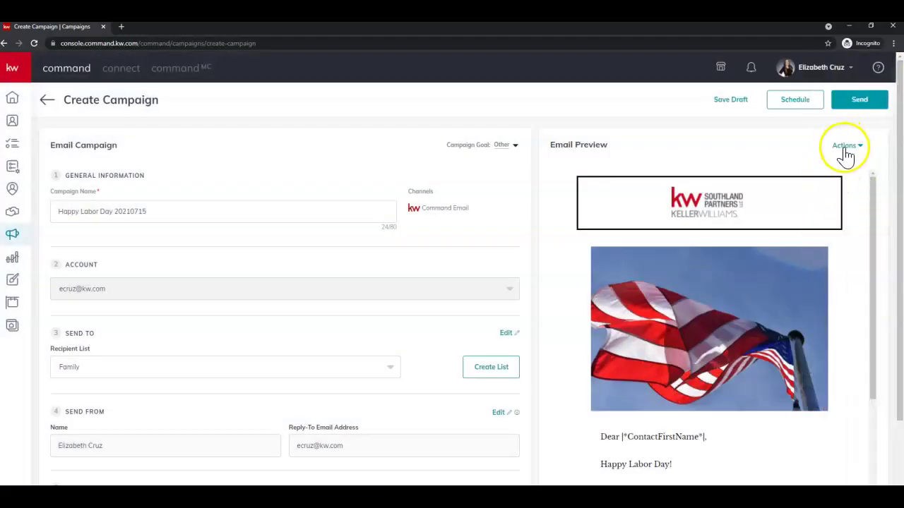
Send a test copy of the email to your own address
{"action": "left_click", "coordinate": [846, 145]}
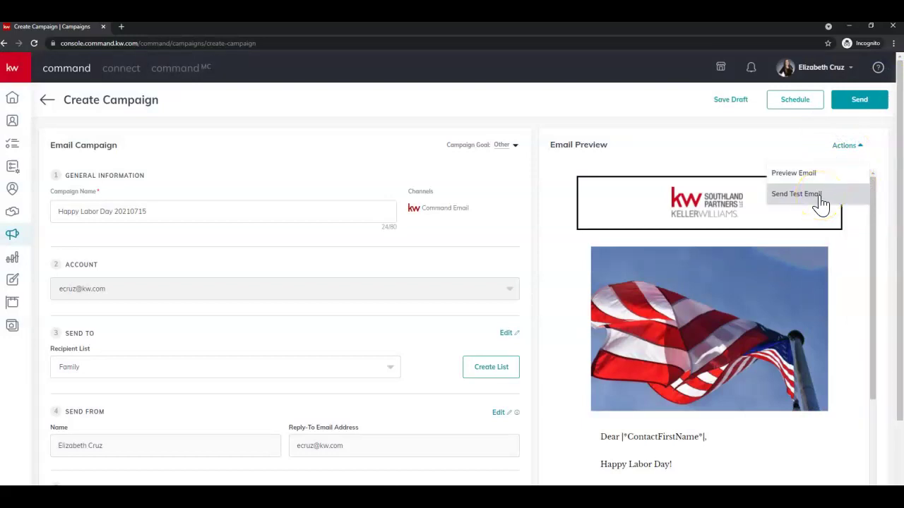
{"action": "left_click", "coordinate": [819, 201]}
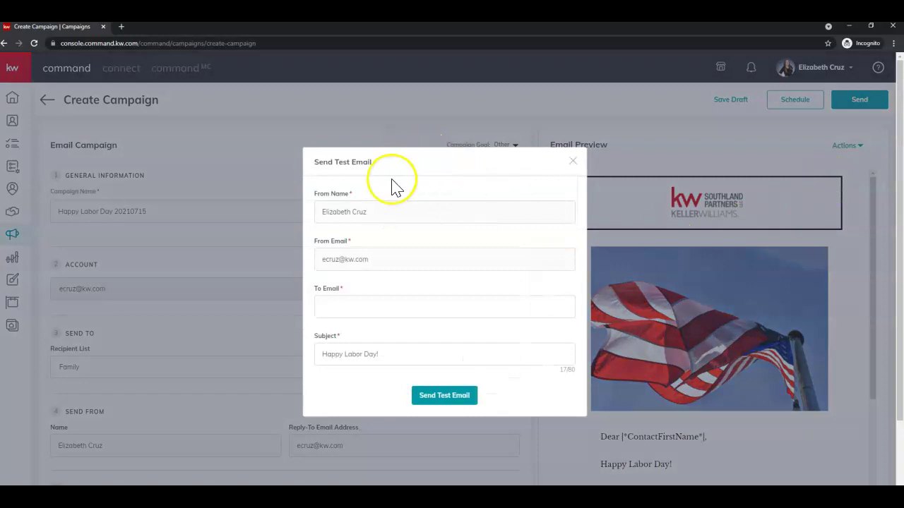
{"action": "left_click", "coordinate": [408, 311]}
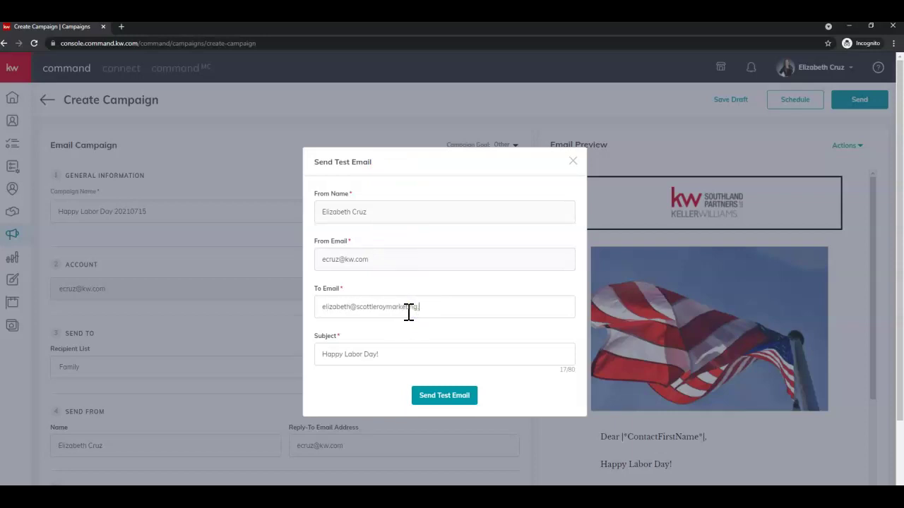
{"action": "type", "text": "om"}
{"action": "left_click", "coordinate": [447, 396]}
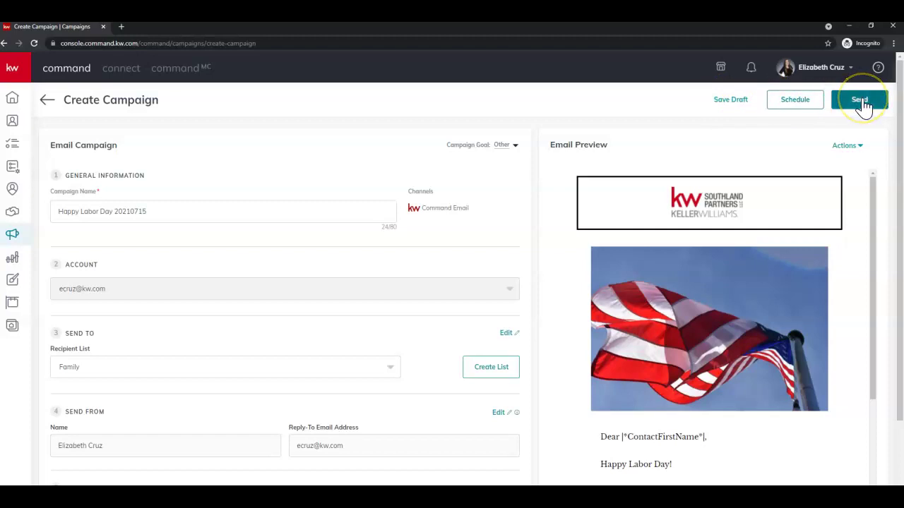
Save the Labor Day campaign as a draft and exit, then reopen it via Edit Campaign
{"action": "left_click", "coordinate": [743, 103]}
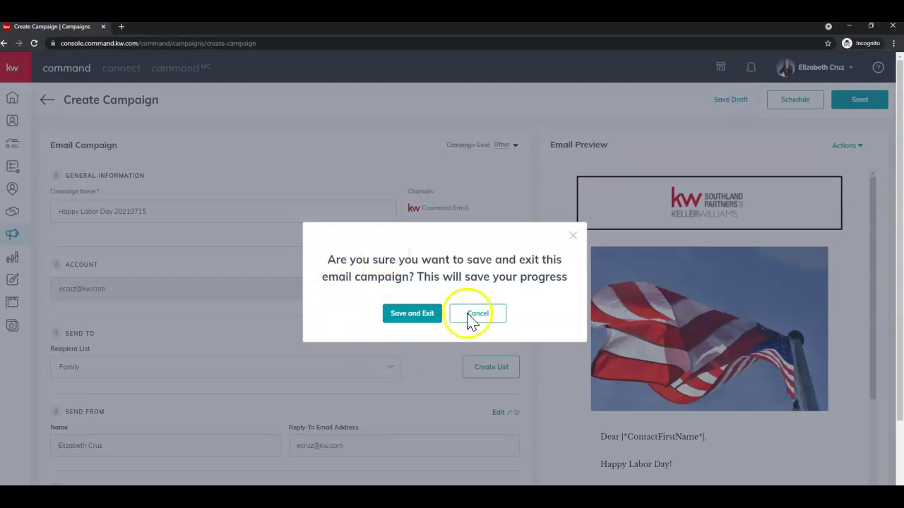
{"action": "left_click", "coordinate": [399, 319]}
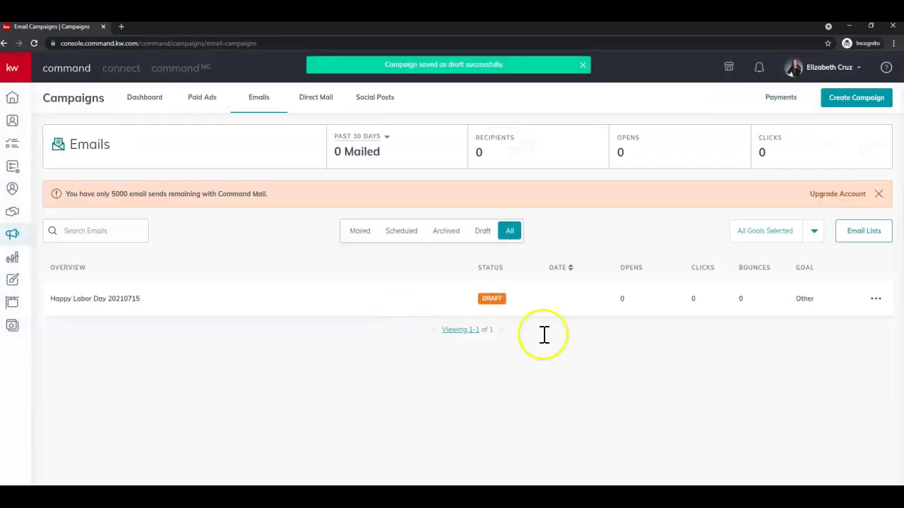
{"action": "left_click", "coordinate": [875, 300]}
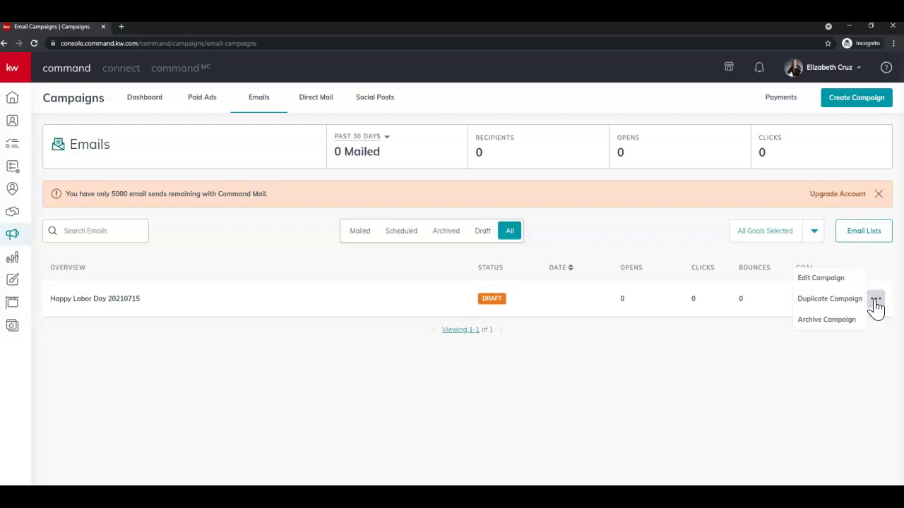
{"action": "left_click", "coordinate": [839, 278]}
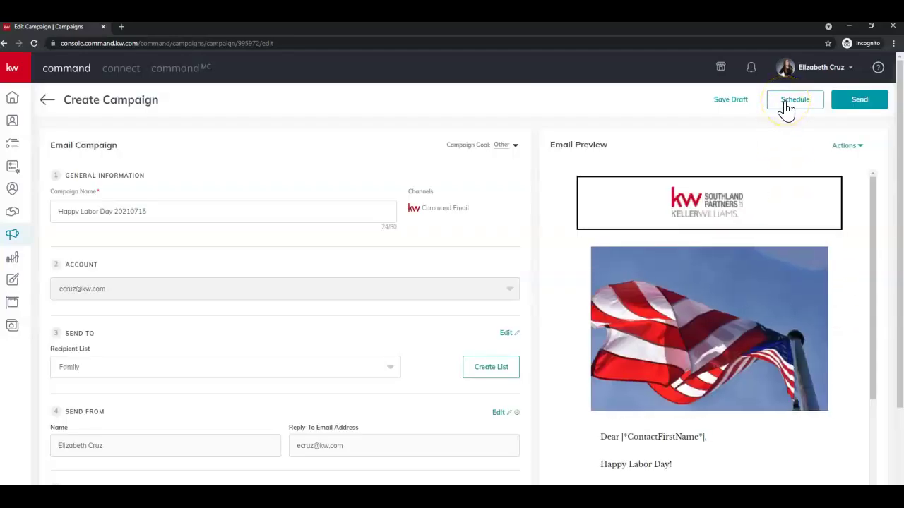
Schedule the campaign and pick September 6, 2021 as the send date
{"action": "left_click", "coordinate": [786, 106]}
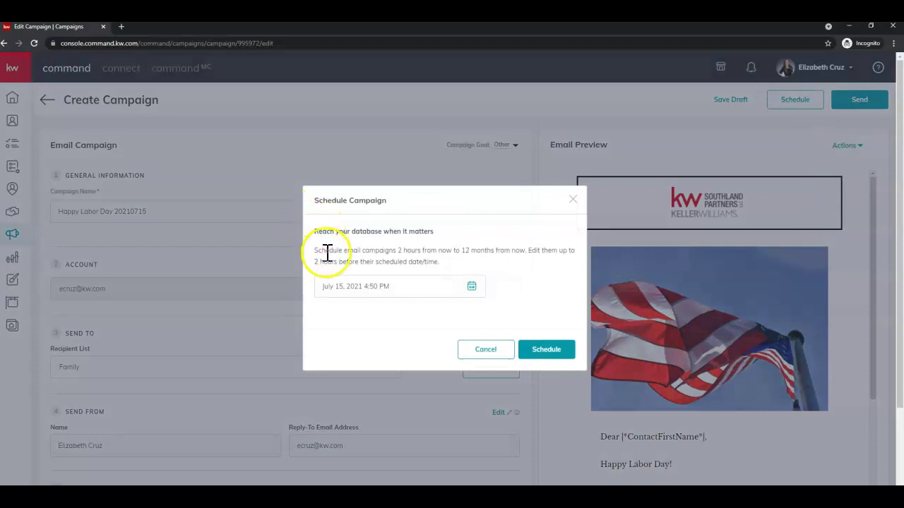
{"action": "left_click", "coordinate": [472, 286]}
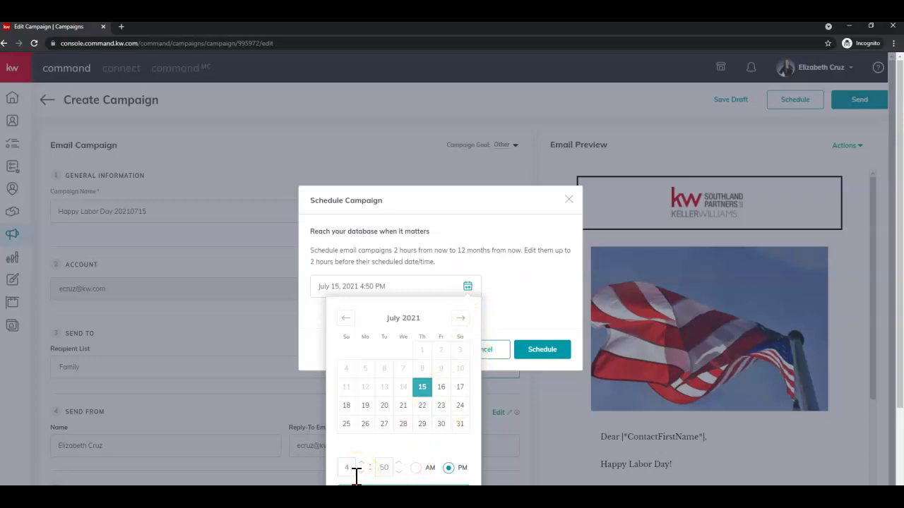
{"action": "left_click", "coordinate": [356, 474]}
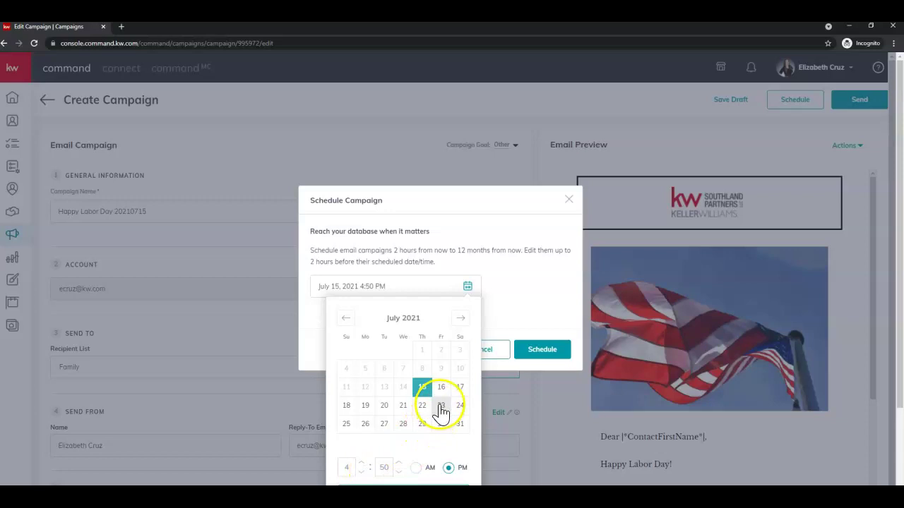
{"action": "left_click", "coordinate": [461, 319]}
{"action": "left_click", "coordinate": [462, 322]}
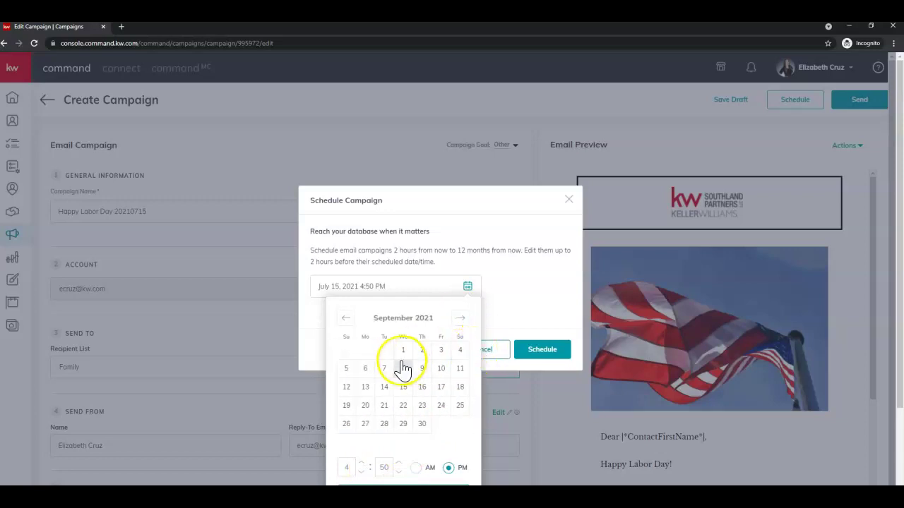
{"action": "left_click", "coordinate": [363, 370]}
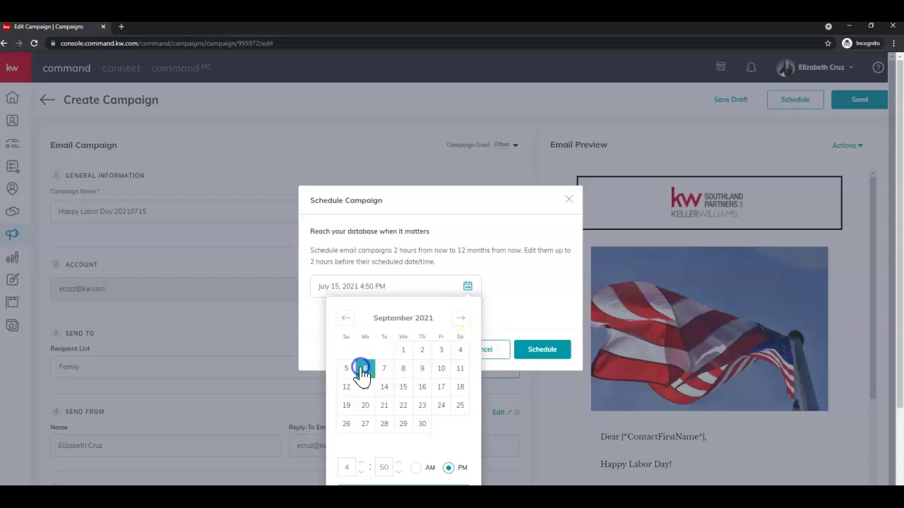
Set the send time to 10:50 AM
{"action": "left_click", "coordinate": [360, 472]}
{"action": "left_click", "coordinate": [360, 472]}
{"action": "left_click", "coordinate": [361, 472]}
{"action": "left_click", "coordinate": [361, 472]}
{"action": "left_click", "coordinate": [362, 473]}
{"action": "left_click", "coordinate": [415, 467]}
{"action": "left_click", "coordinate": [403, 492]}
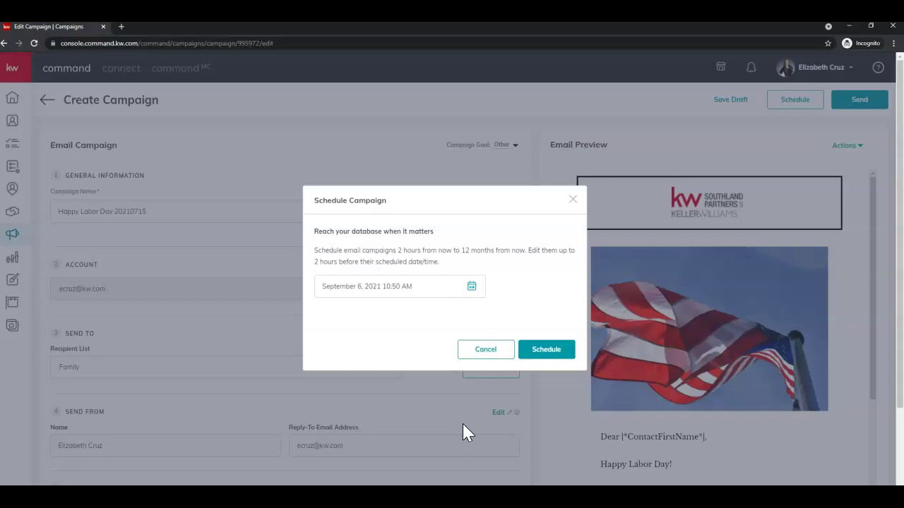
Confirm the schedule for September 6, 2021 at 10:50 AM
{"action": "key", "text": "ctrl+minus"}
{"action": "key", "text": "ctrl+minus"}
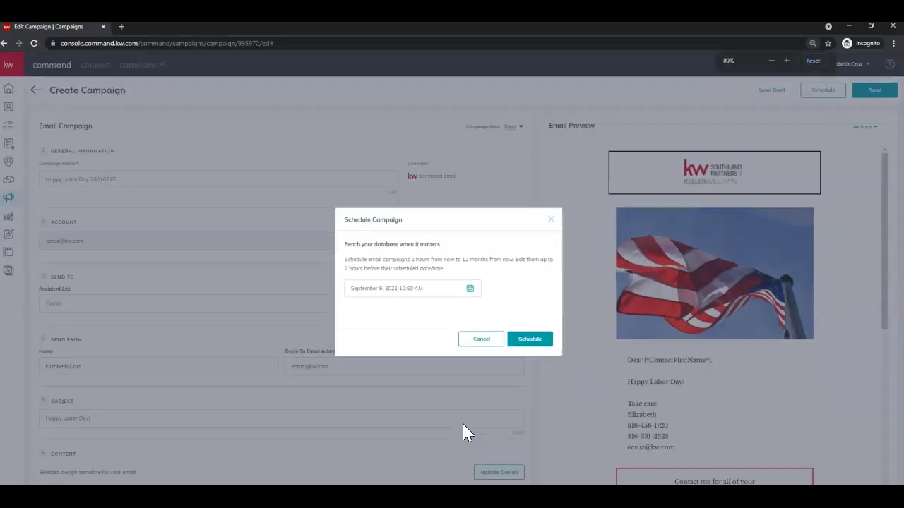
{"action": "key", "text": "ctrl+plus"}
{"action": "key", "text": "ctrl+plus"}
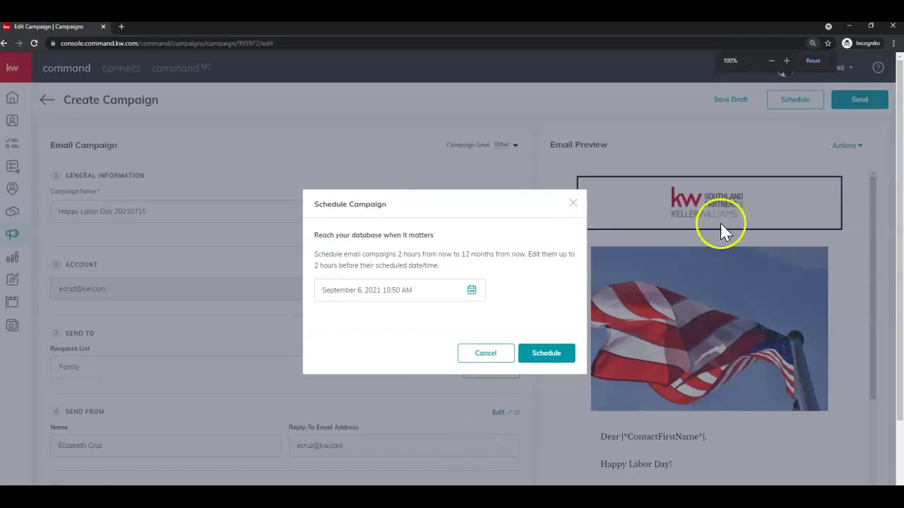
{"action": "left_click", "coordinate": [893, 43]}
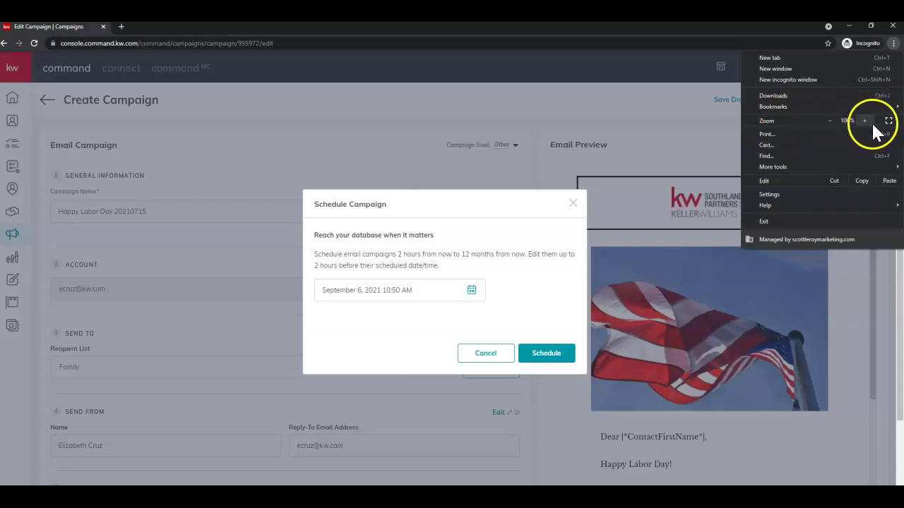
{"action": "left_click", "coordinate": [893, 43]}
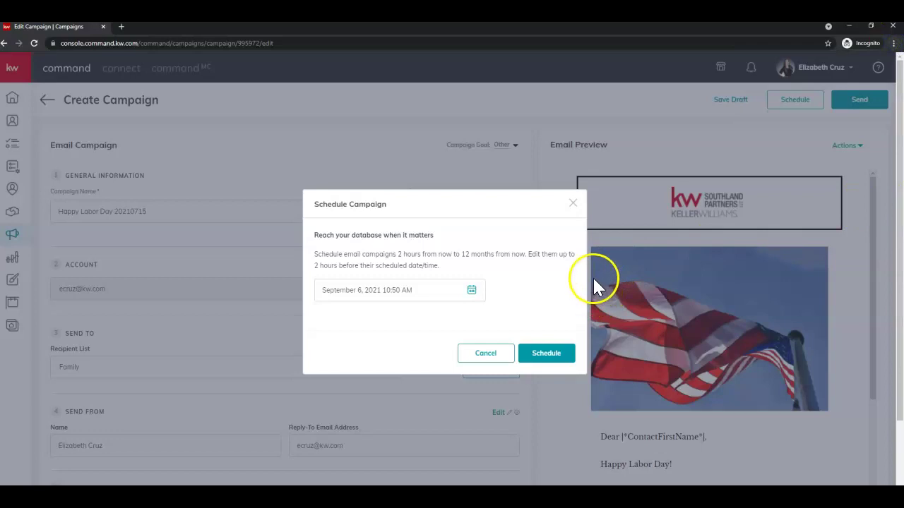
{"action": "left_click", "coordinate": [564, 358]}
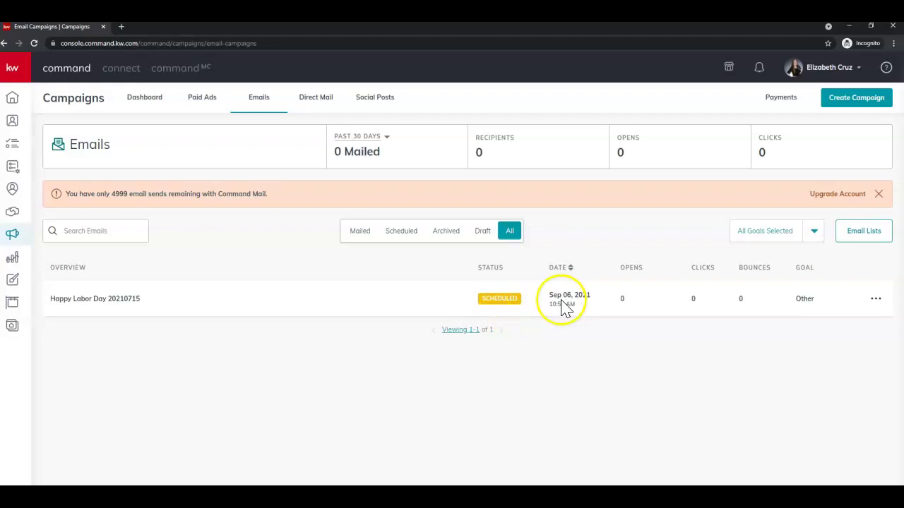
Check the scheduled Happy Labor Day 20210715 campaign's options menu, then close it unchanged
{"action": "left_click", "coordinate": [875, 300]}
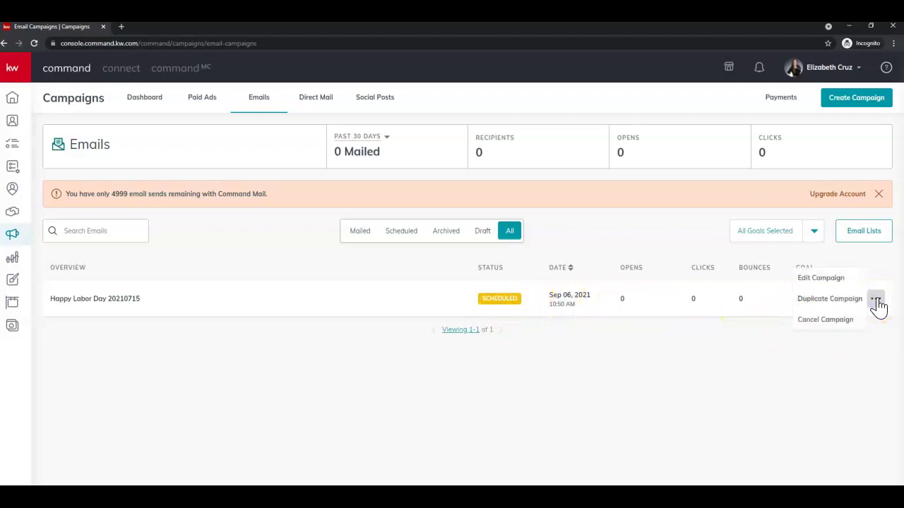
{"action": "left_click", "coordinate": [847, 281]}
{"action": "left_click", "coordinate": [854, 308]}
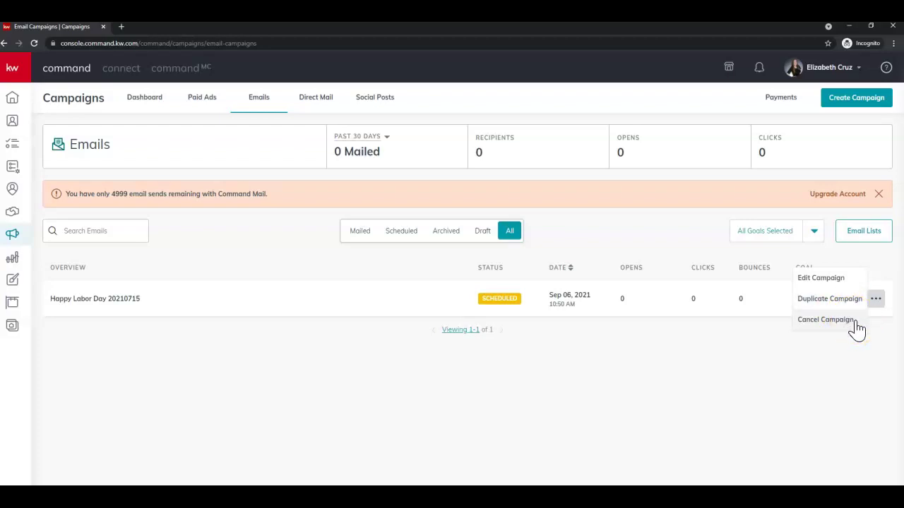
{"action": "left_click", "coordinate": [875, 298]}
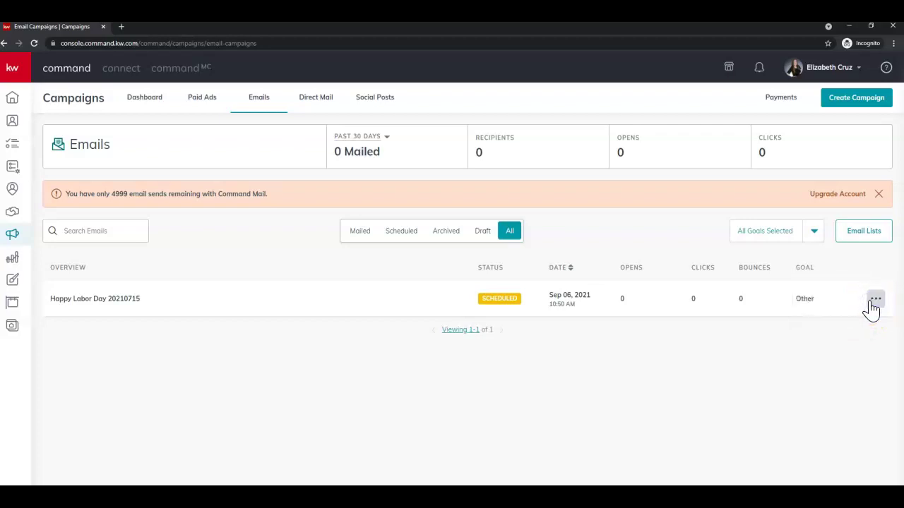